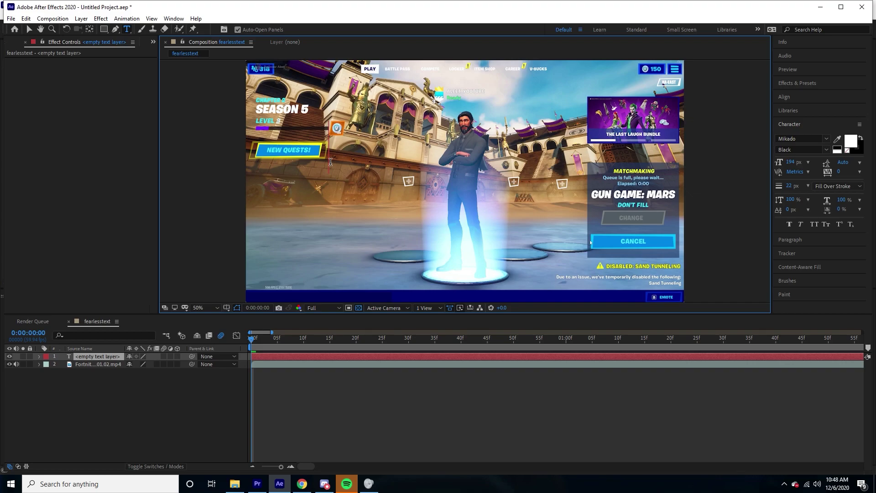
Enter "hey guys" in the empty text layer and place the text near the centre of the frame, in front of the character
type("hey guys")
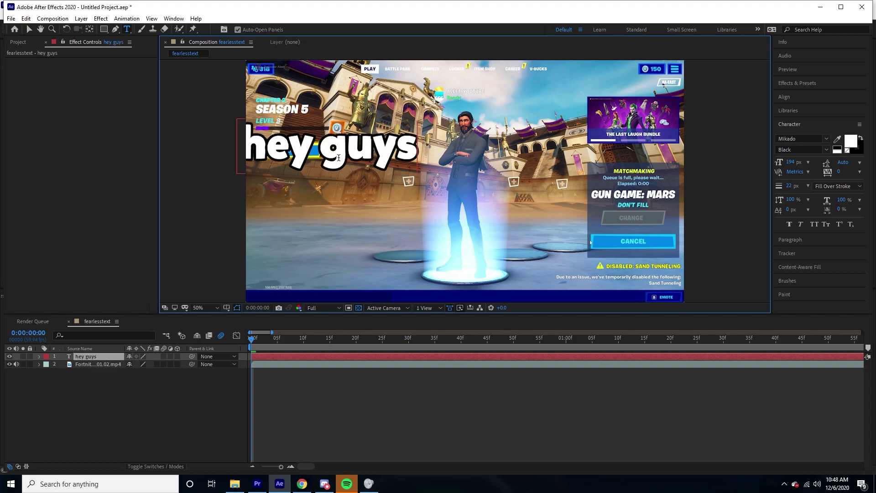
left_click(28, 29)
left_click_drag(333, 151, 370, 158)
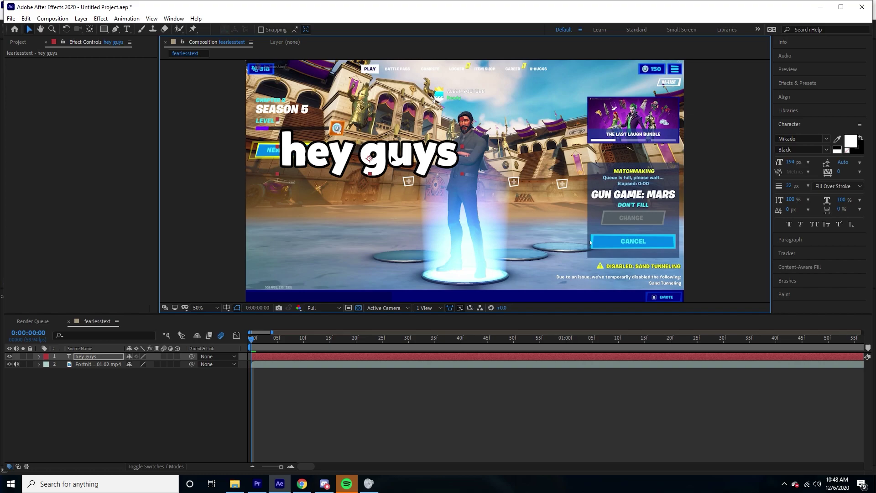
key("shift+Up")
key("shift+Up")
key("shift+Up")
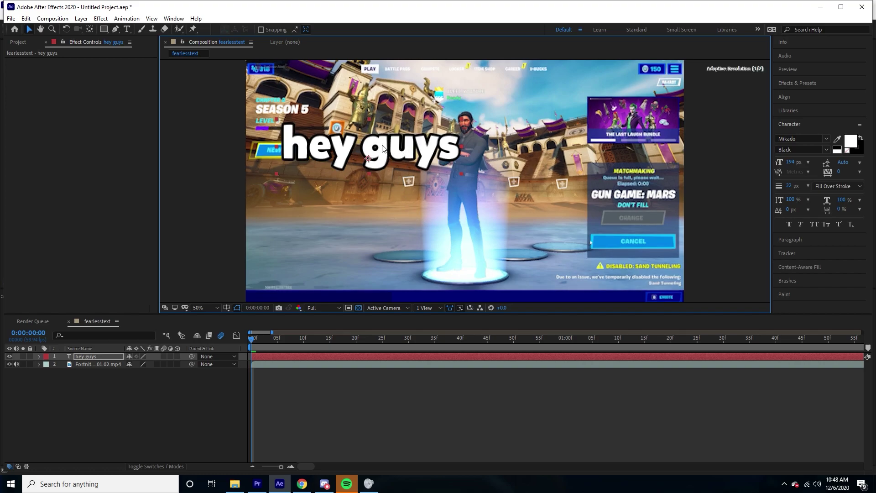
key("ctrl+s")
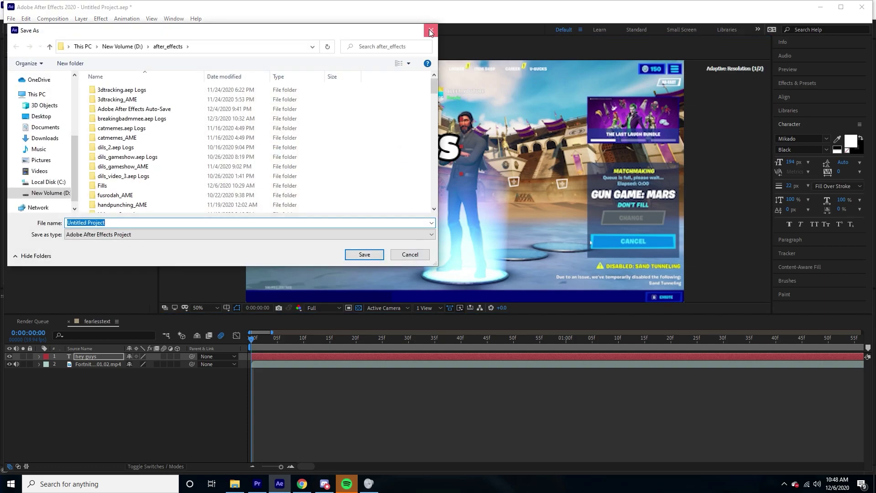
key("Escape")
left_click_drag(376, 152, 414, 180)
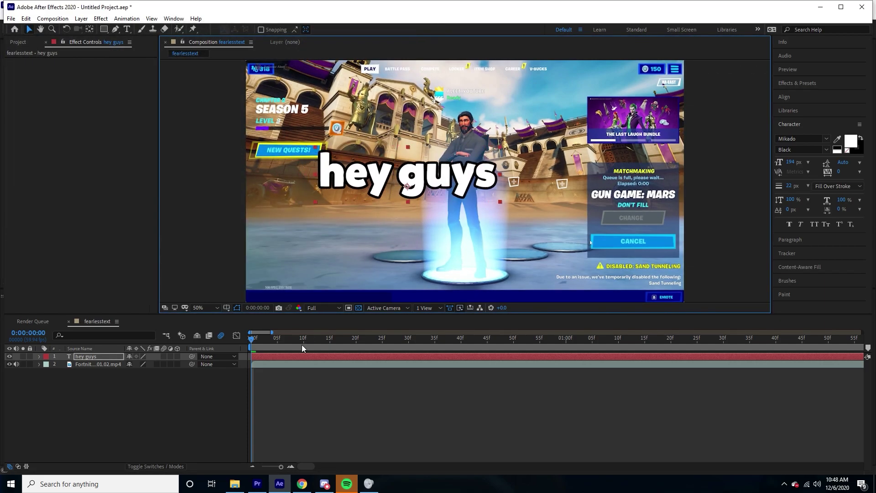
Try delaying the start of the "hey guys" layer by about six frames and preview how the text appears
left_click_drag(253, 357, 285, 357)
key("space")
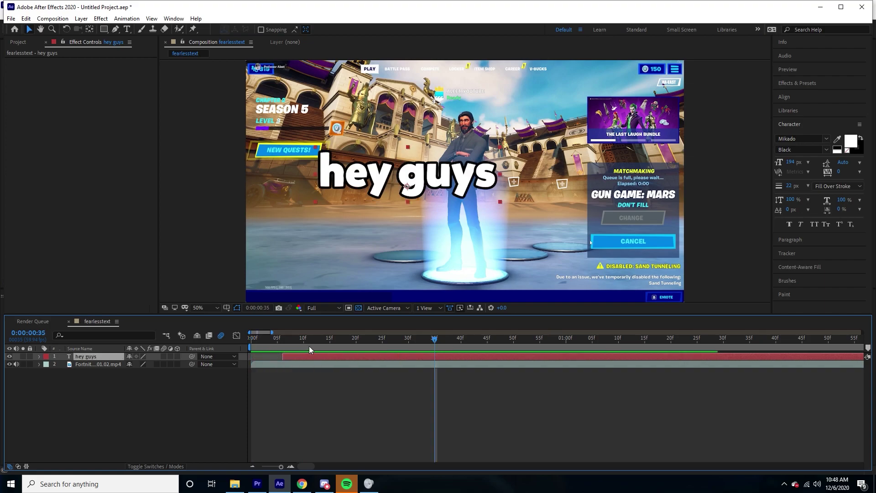
key("space")
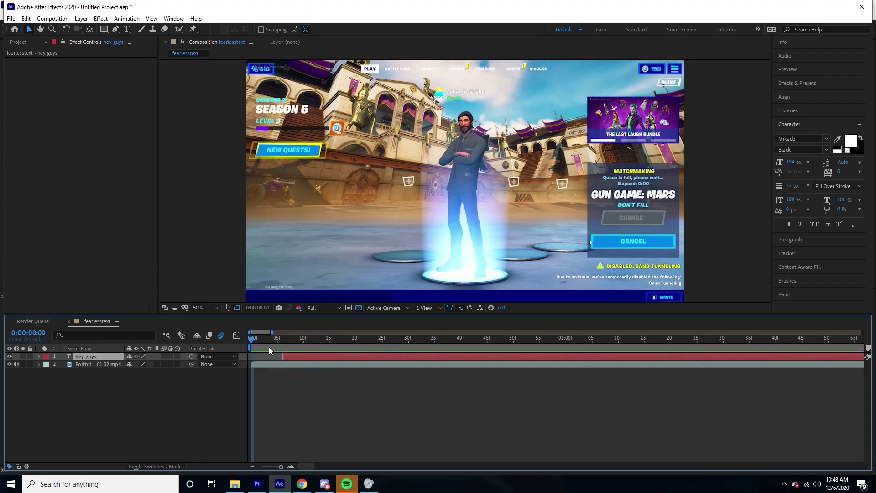
key("space")
key("space")
left_click_drag(301, 357, 270, 358)
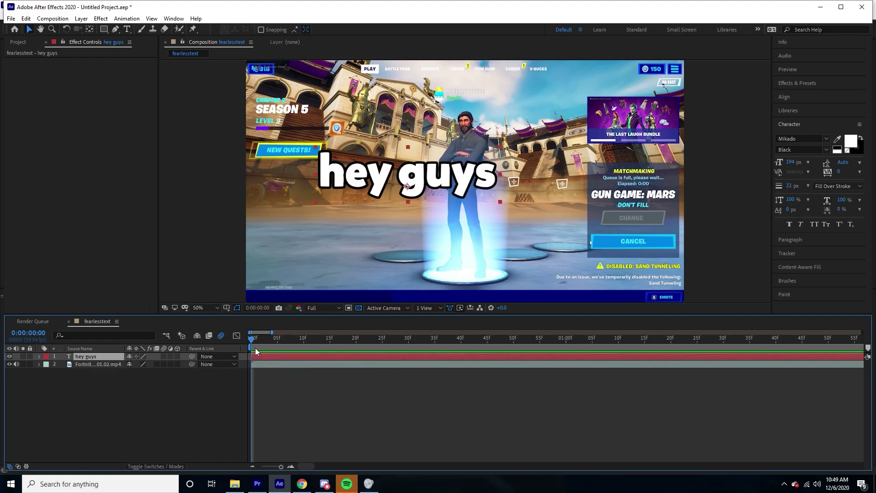
Start keyframing the text layer's Scale at frame 0 with a value of 0%
left_click(39, 356)
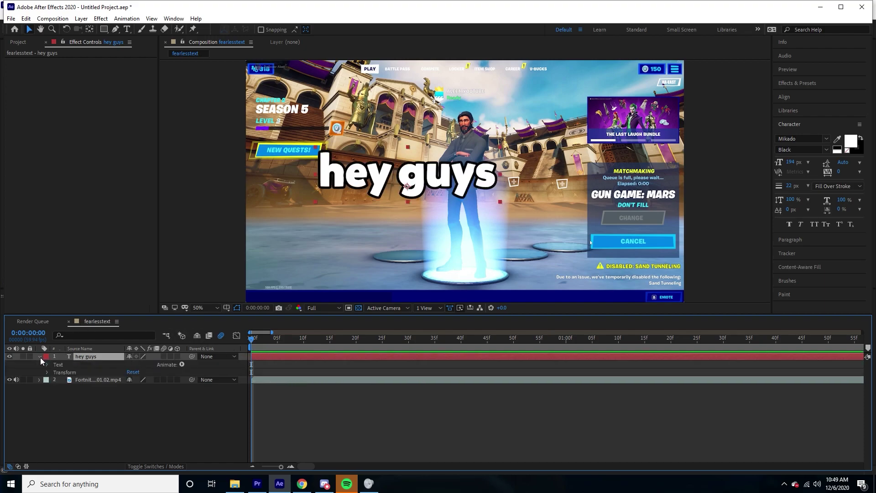
left_click(47, 373)
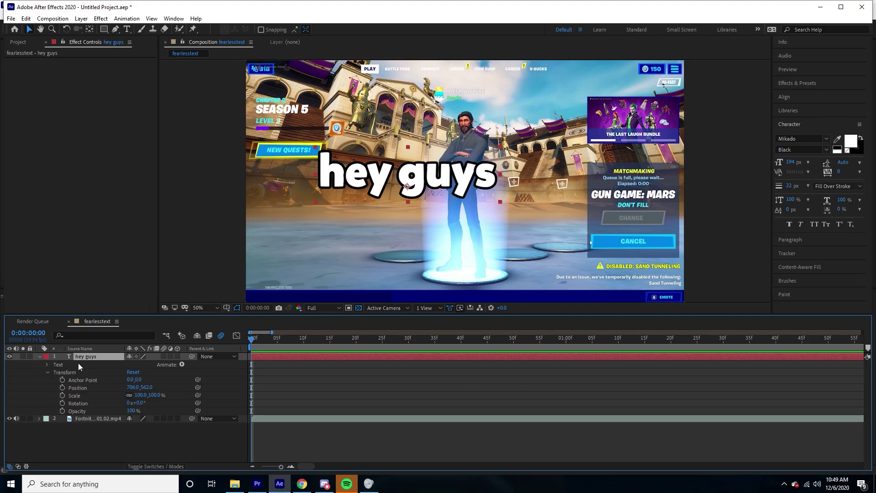
left_click(62, 396)
left_click(140, 395)
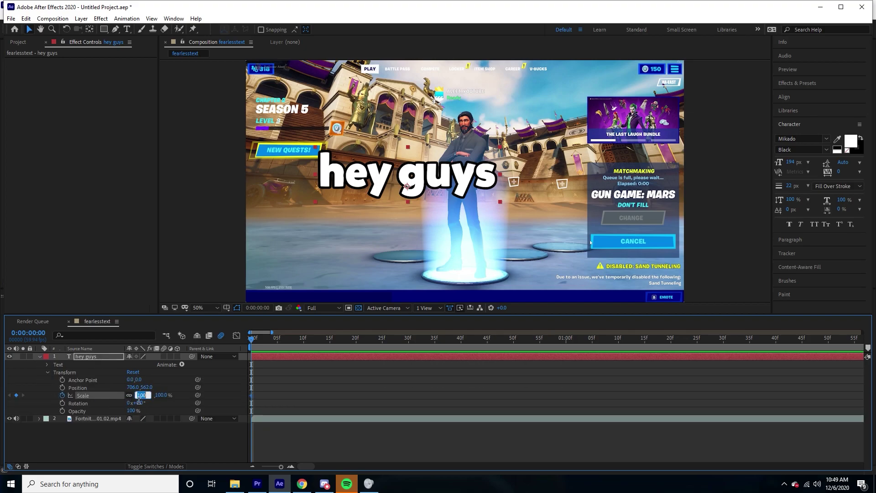
type("0")
key("Return")
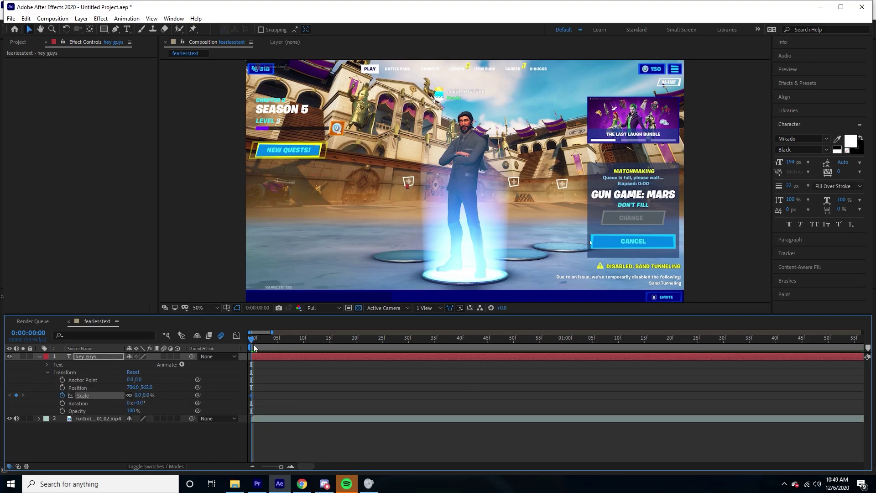
Add a second Scale keyframe for the text at frame 6 by resetting Scale to 100%
mouse_move(255, 348)
left_mouse_down()
mouse_move(286, 344)
mouse_move(239, 354)
left_mouse_up()
key("Page_Down")
key("Page_Down")
key("Page_Down")
key("Page_Down")
key("Page_Down")
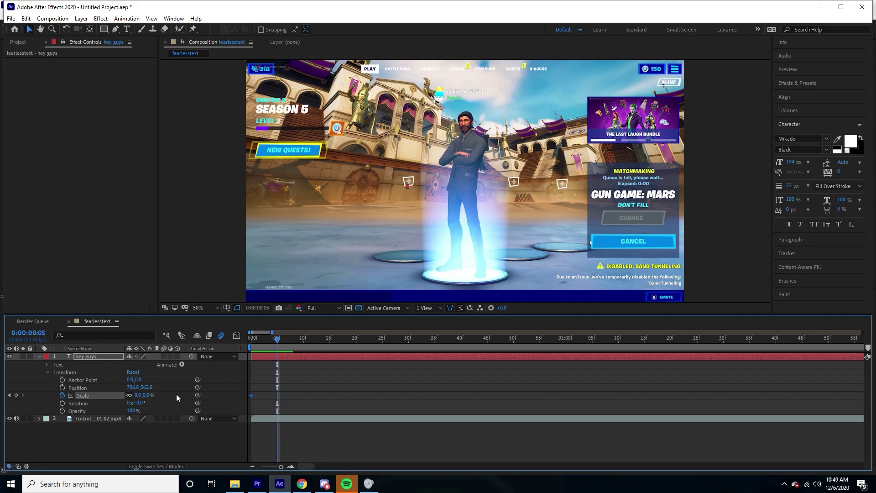
key("Page_Down")
right_click(93, 397)
left_click(119, 349)
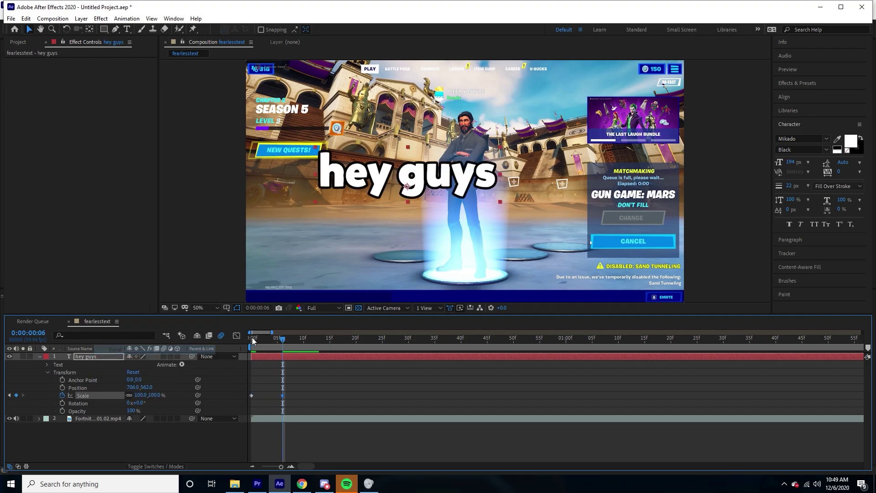
Preview the text's scale-up from the start and enable motion blur for the "hey guys" layer
left_click_drag(275, 342, 236, 348)
key("space")
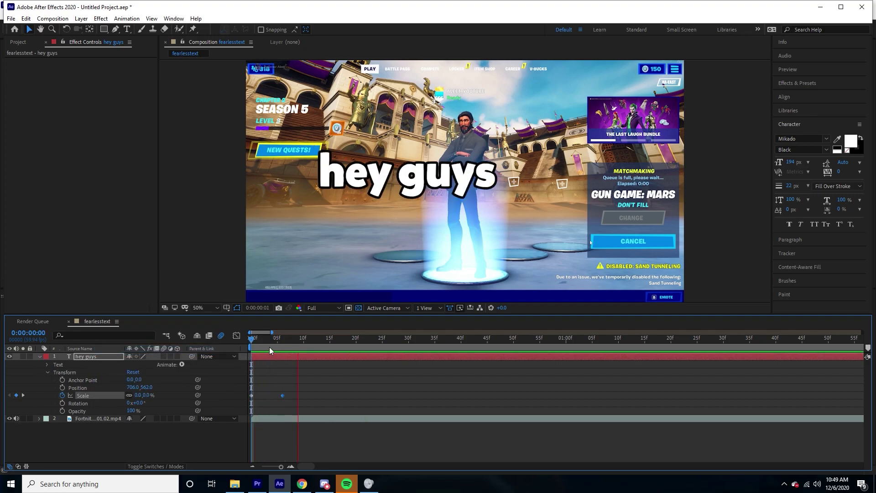
left_click(163, 355)
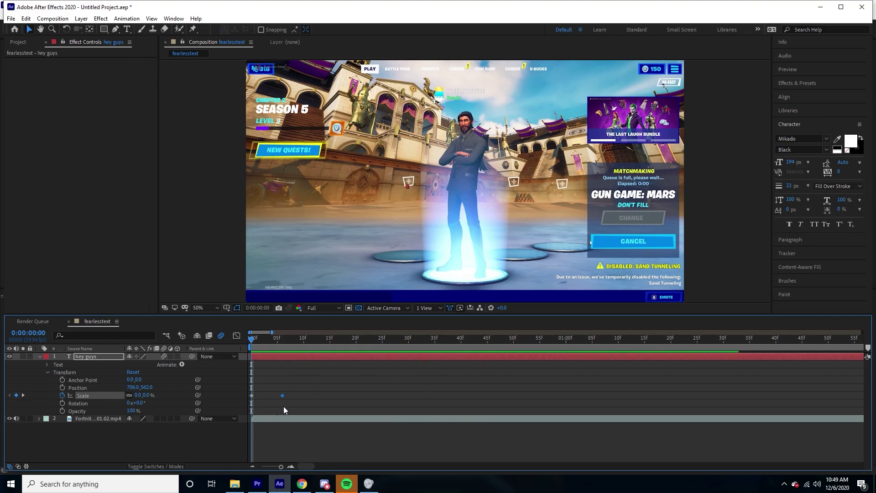
Ease both Scale keyframes, with the second one at frame 9, and shape the value curve to rise steeply at first and level off
left_click_drag(283, 396, 249, 390)
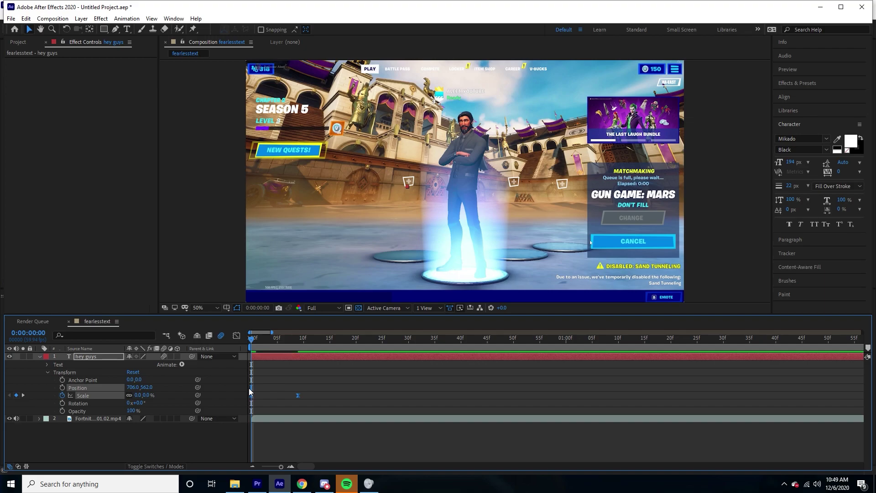
left_click(237, 336)
left_click(91, 396)
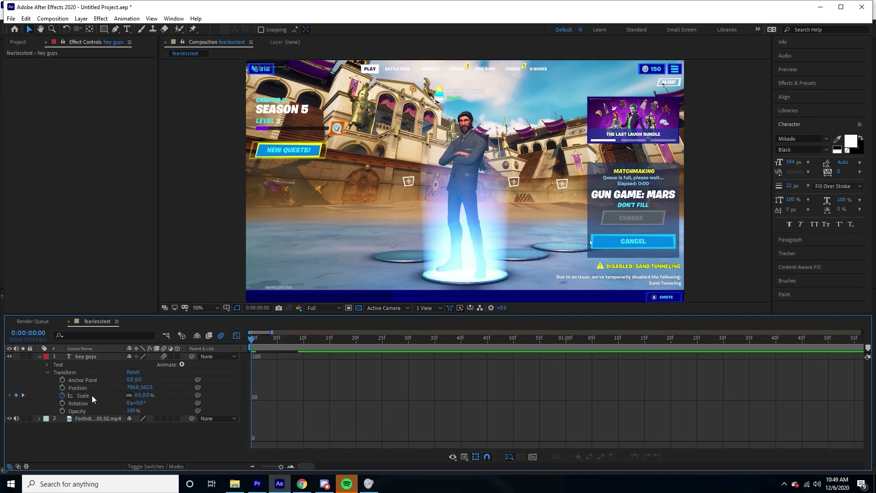
left_click(253, 442)
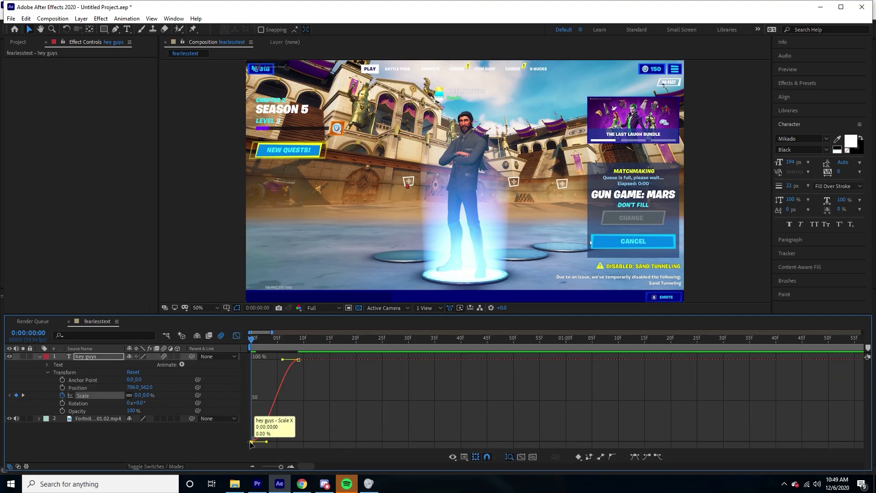
left_click_drag(267, 442, 272, 361)
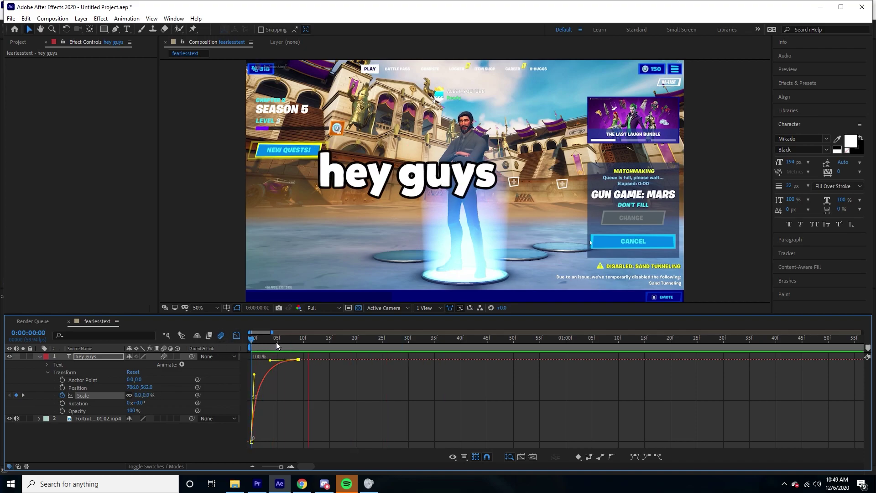
left_click(237, 336)
key("space")
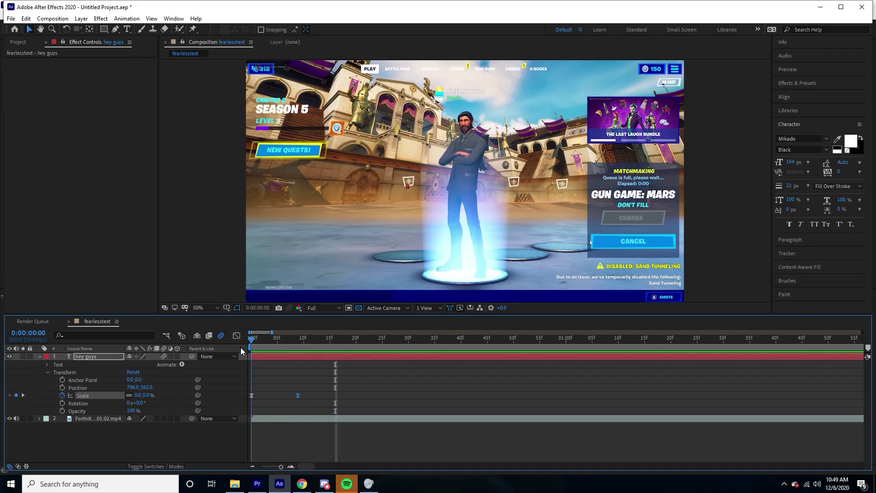
Add the expression wiggle(1,20) to the text layer's Position and preview the floating motion
left_click(91, 441)
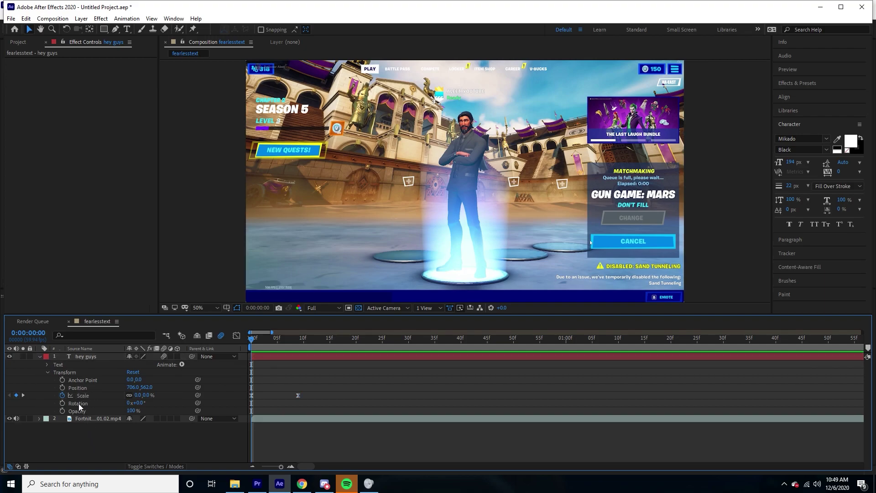
left_click(62, 387, "alt")
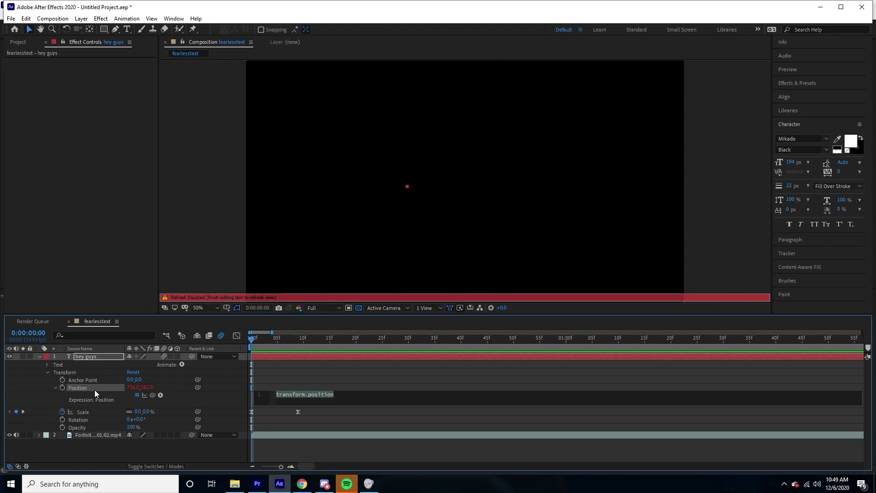
type("wigl")
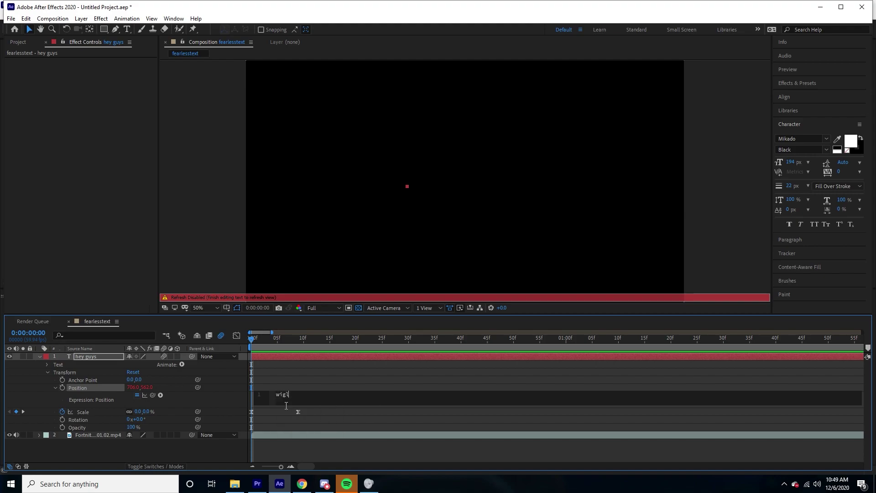
key("BackSpace")
type("gle(1,20")
left_click(338, 386)
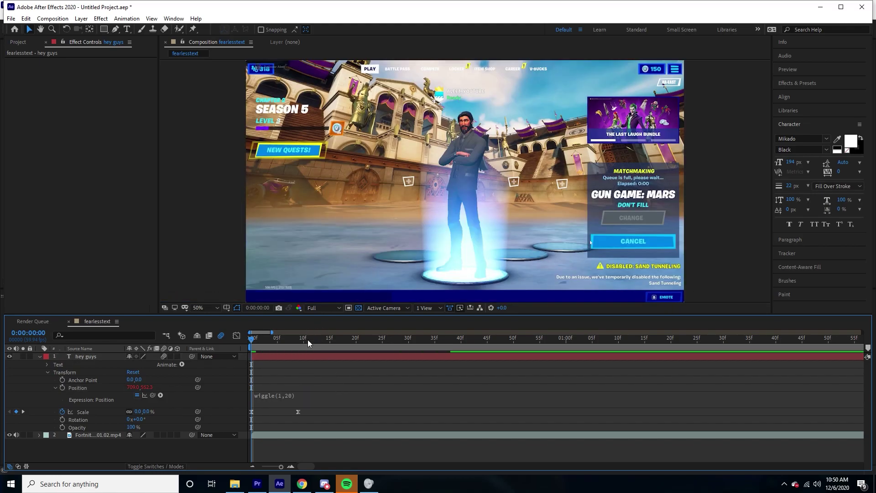
key("space")
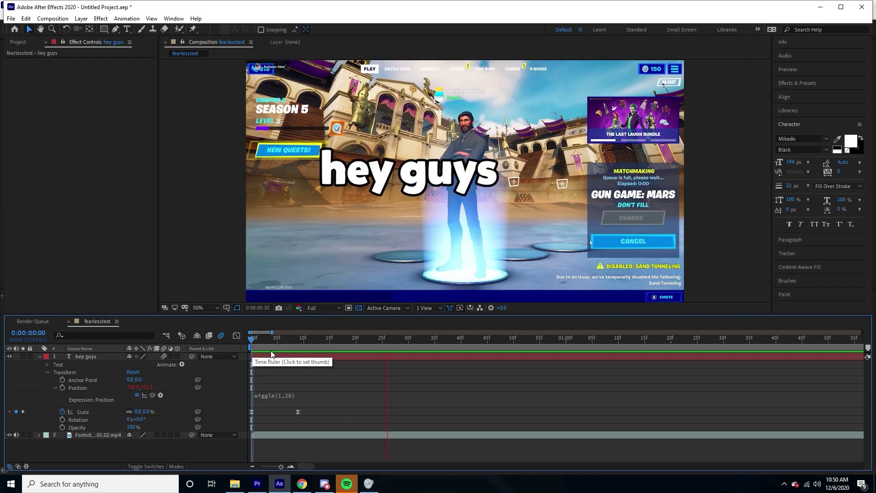
key("space")
Go to frame 17 and set the "hey guys" text's stroke width to 0 px
left_click_drag(250, 356, 340, 337)
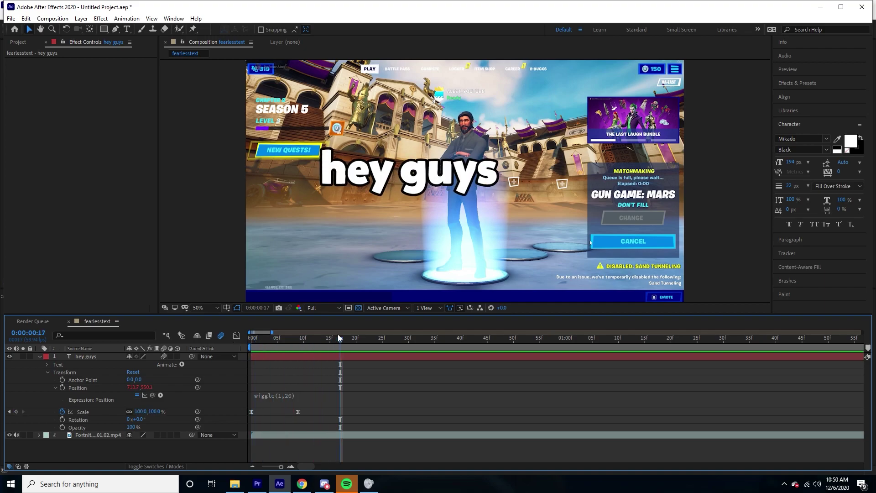
left_click(95, 356)
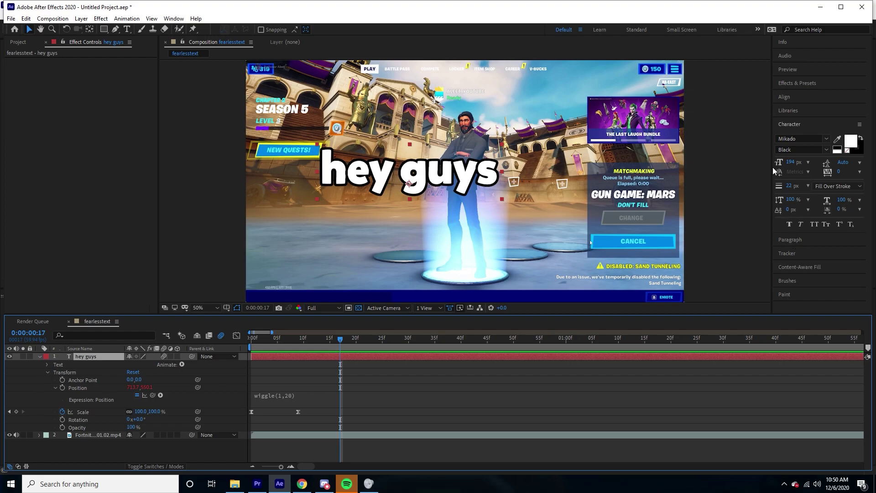
left_click_drag(790, 186, 553, 219)
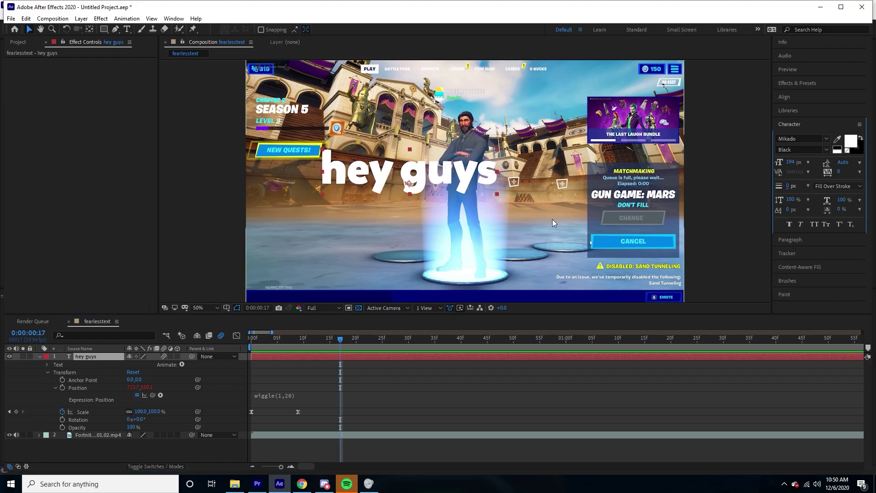
Apply a Drop Shadow layer style to the "hey guys" text layer
right_click(90, 357)
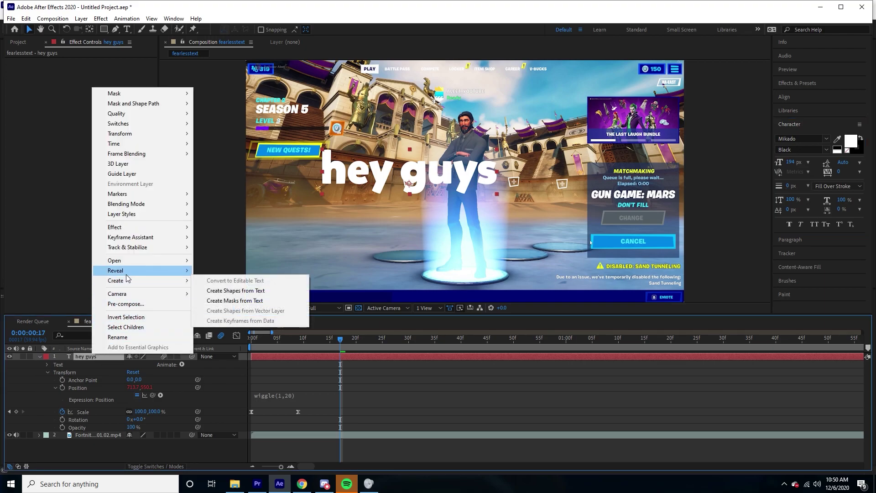
mouse_move(135, 215)
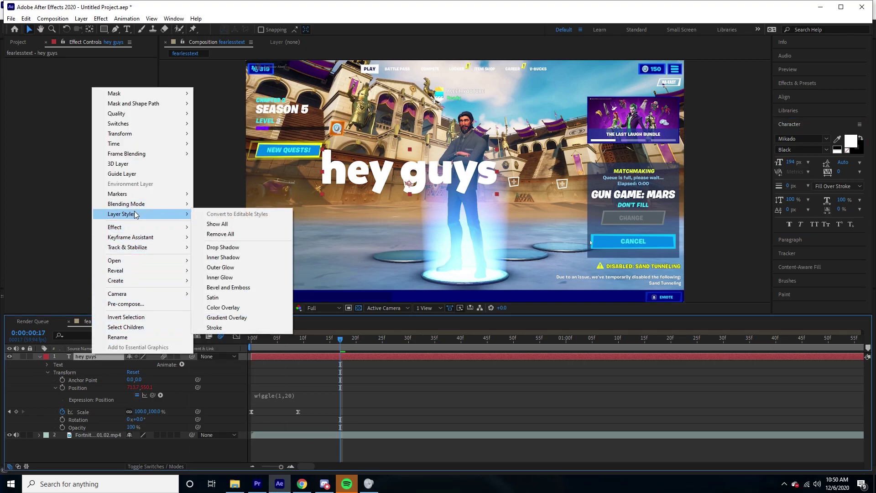
right_click(75, 357)
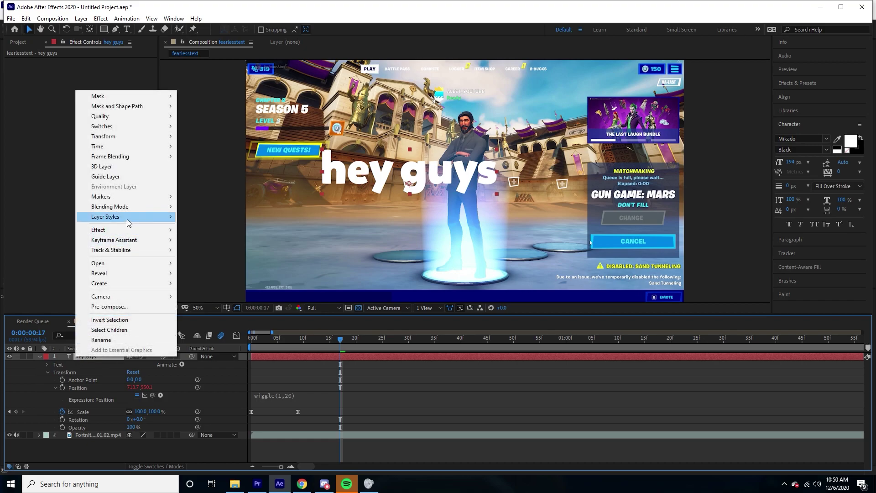
mouse_move(127, 218)
left_click(229, 247)
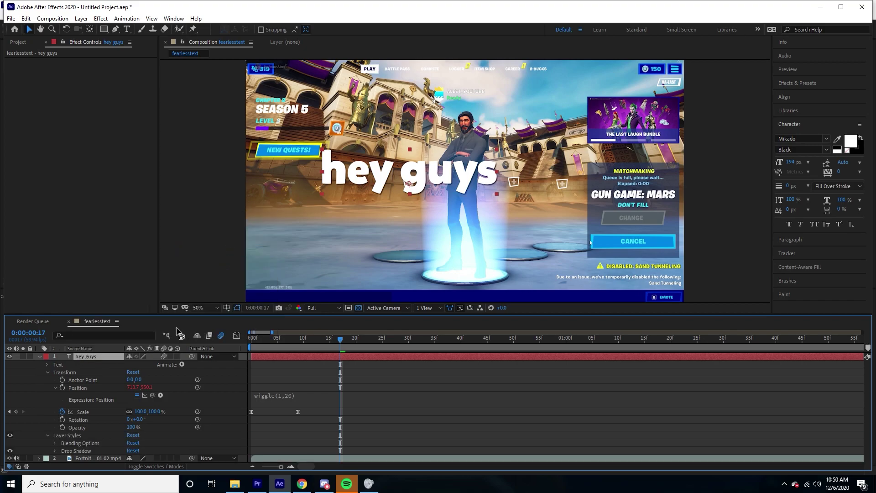
Expand the text layer's Drop Shadow settings and set the shadow's opacity to 100%
left_click(55, 451)
scroll(78, 429, "down", 3)
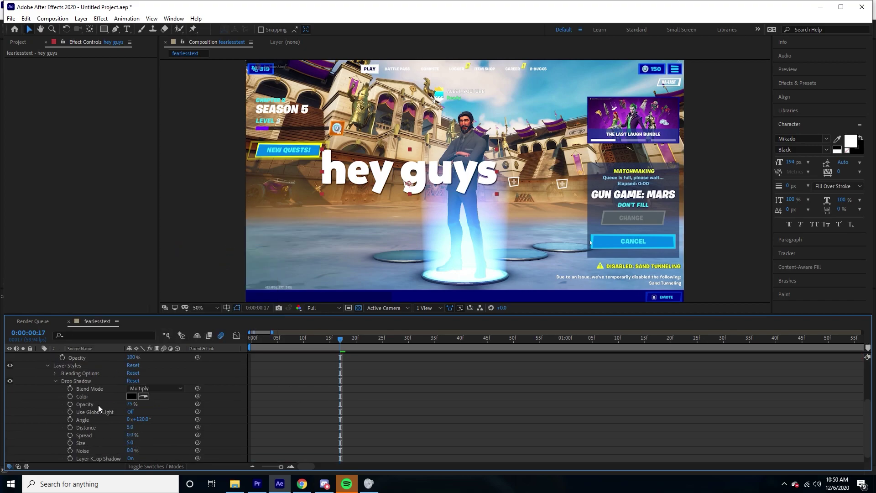
left_click(133, 388)
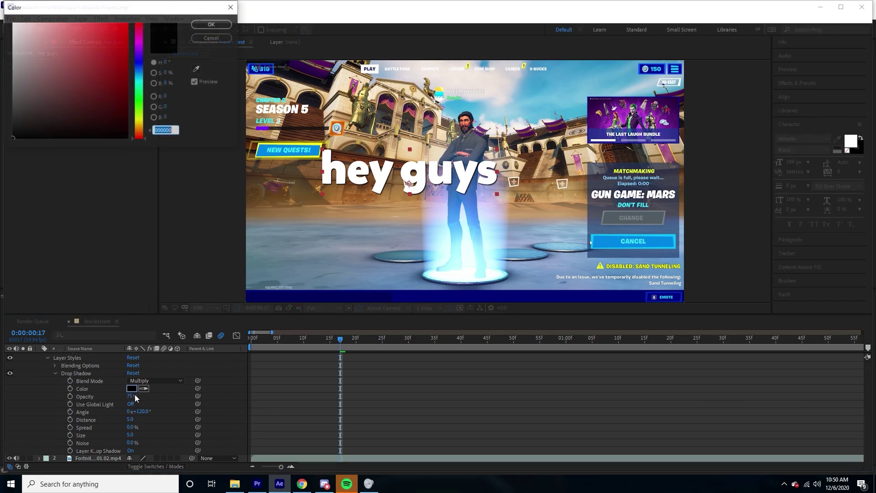
left_click(225, 40)
left_click_drag(131, 396, 157, 397)
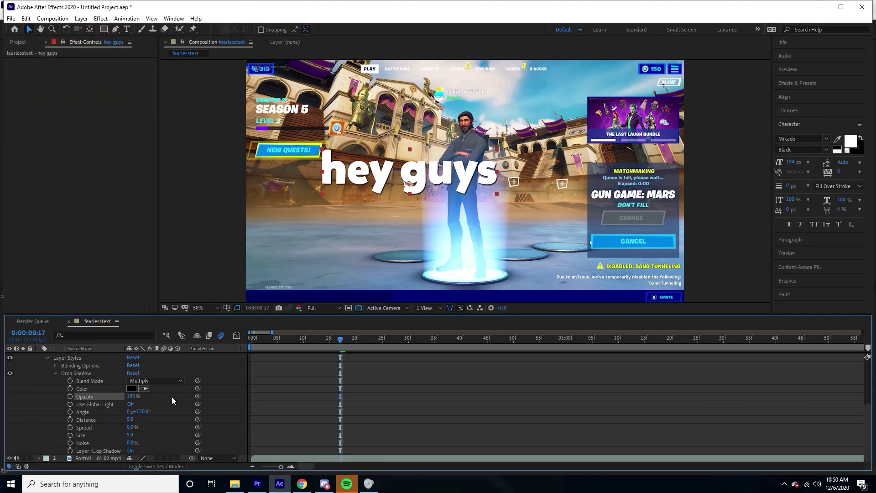
Change the drop shadow's color to turquoise 23F9DD
left_click(133, 389)
left_click(127, 22)
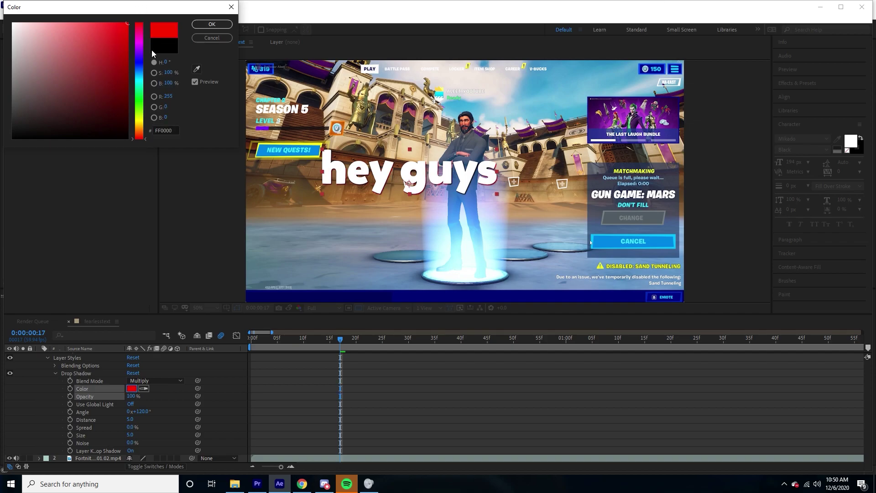
left_click(141, 83)
left_click(112, 25)
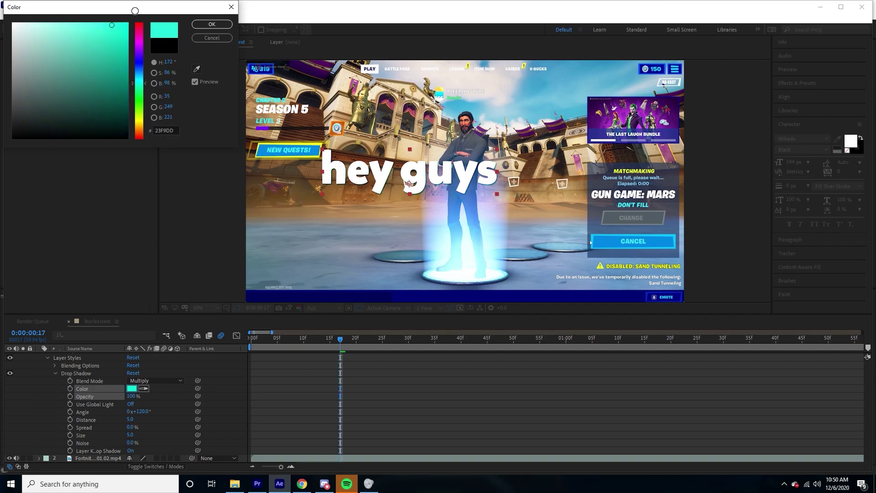
left_click(211, 24)
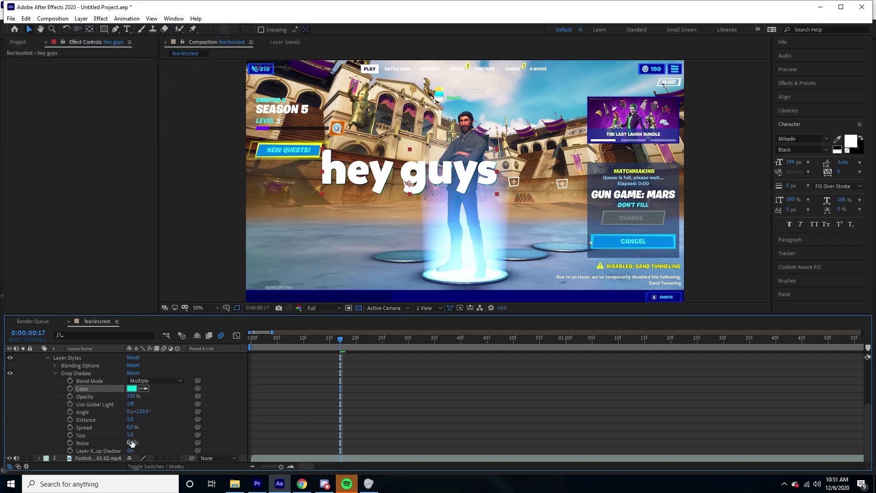
Set the drop shadow's size to 0 and its distance to 10
left_click_drag(134, 439, 118, 443)
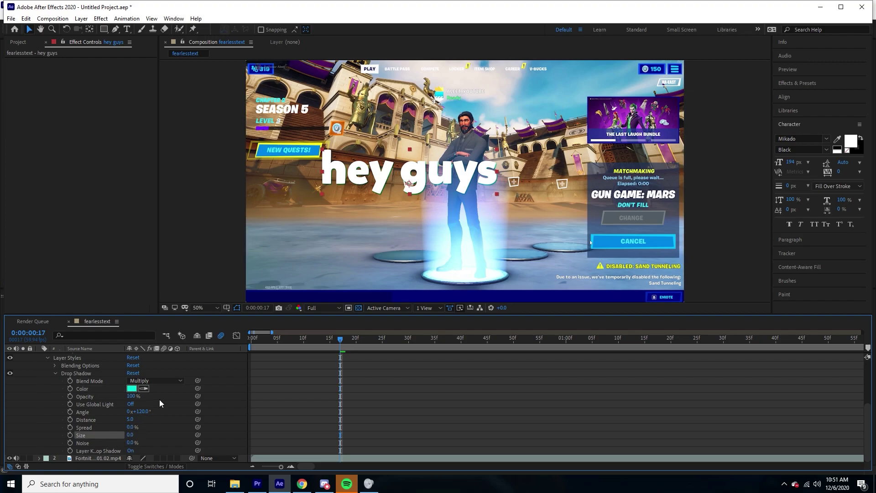
left_click_drag(130, 419, 142, 422)
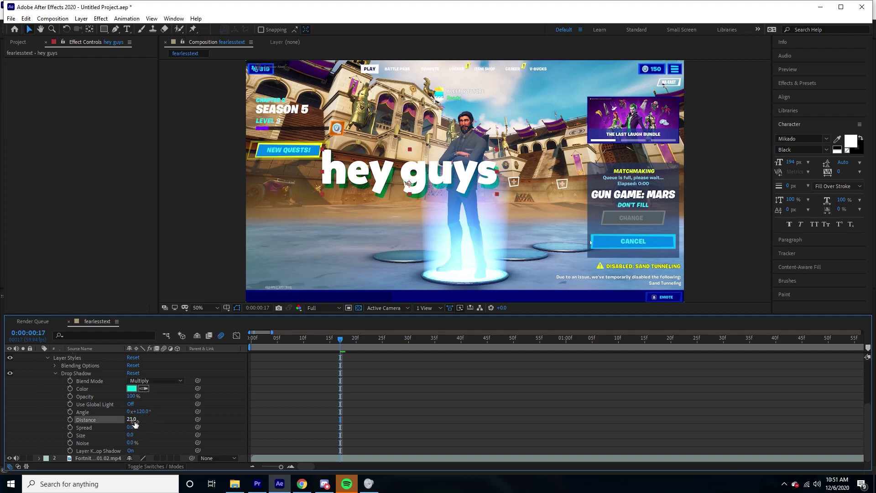
left_click_drag(131, 420, 131, 425)
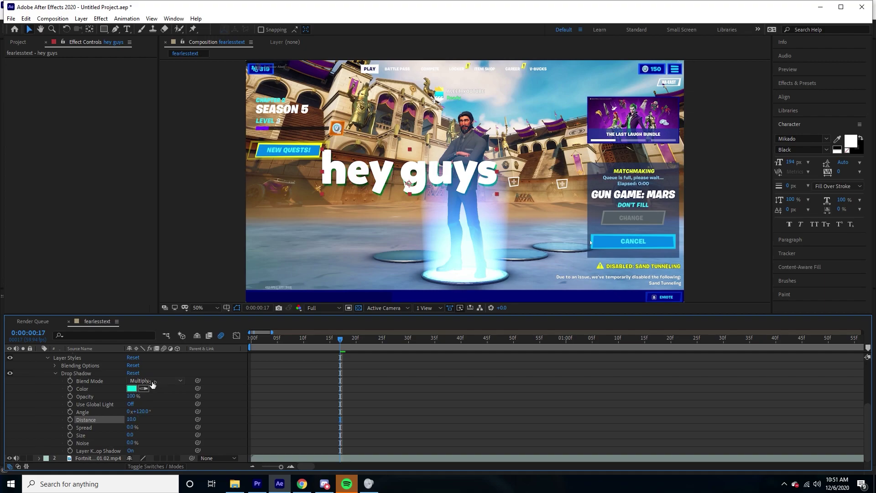
Set the drop shadow's blend mode to Normal and preview the animation
left_click(150, 382)
left_click(140, 92)
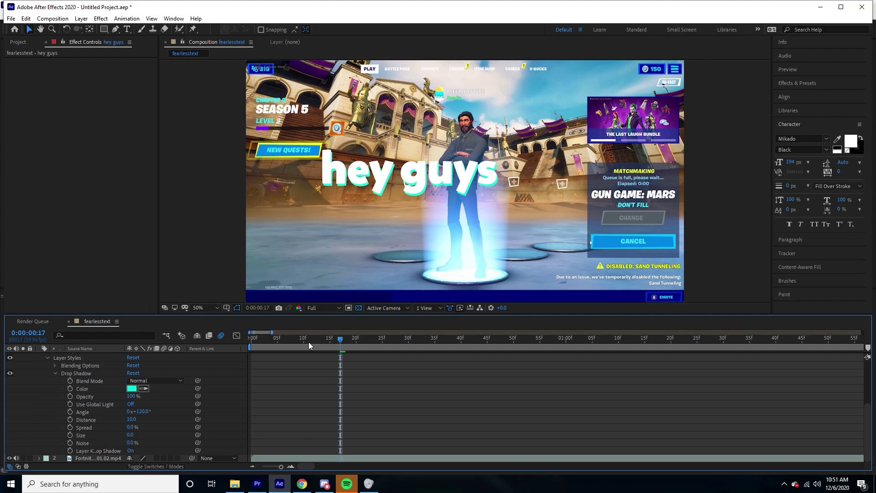
key("space")
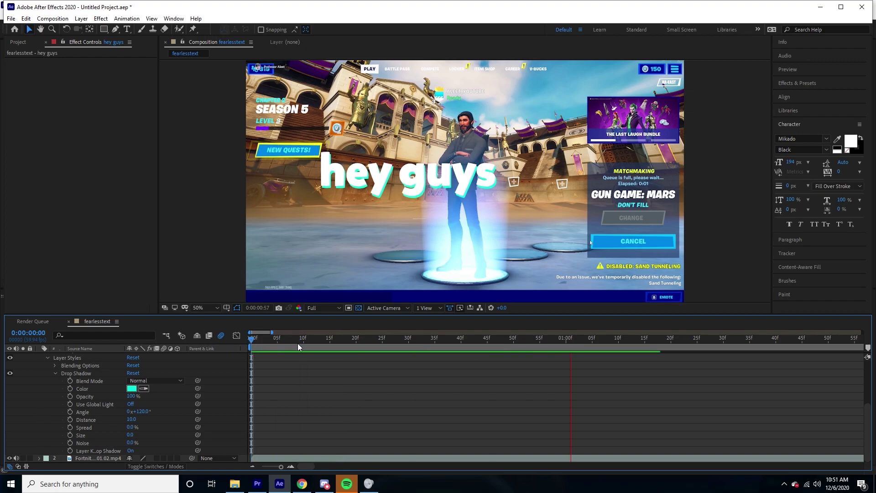
key("ctrl+s")
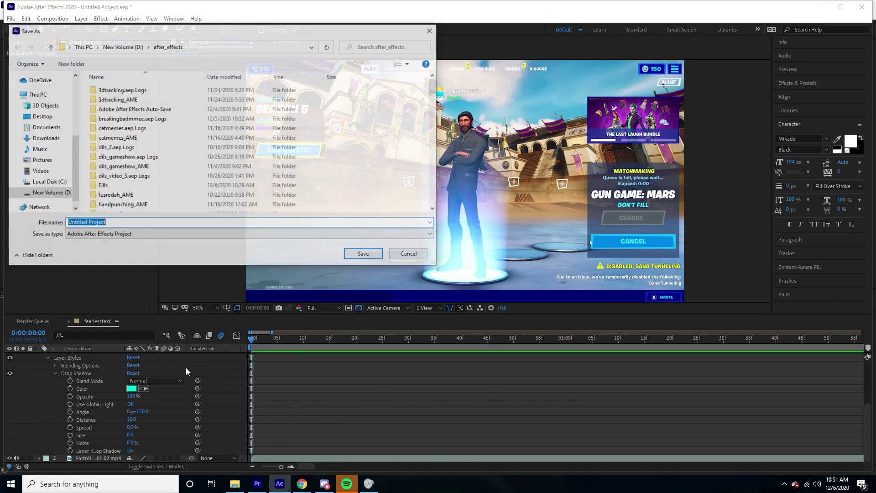
left_click(411, 254)
scroll(43, 360, "up", 4)
left_click(40, 356)
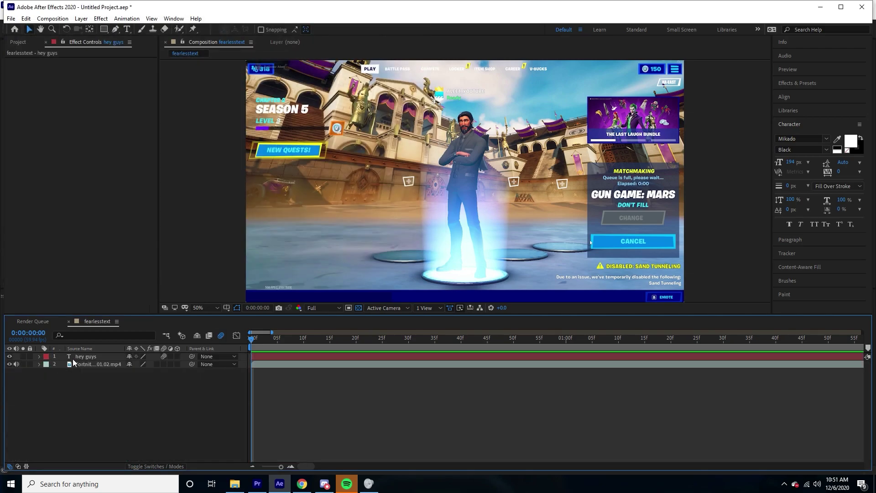
Play back the "hey guys" title animation to check the scale-up, wiggle and drop shadow together
key("space")
key("space")
key("space")
key("space")
key("space")
key("space")
Expand the "hey guys" layer and add a Tracking text animator to it at frame 0
left_click(242, 356)
left_click(40, 357)
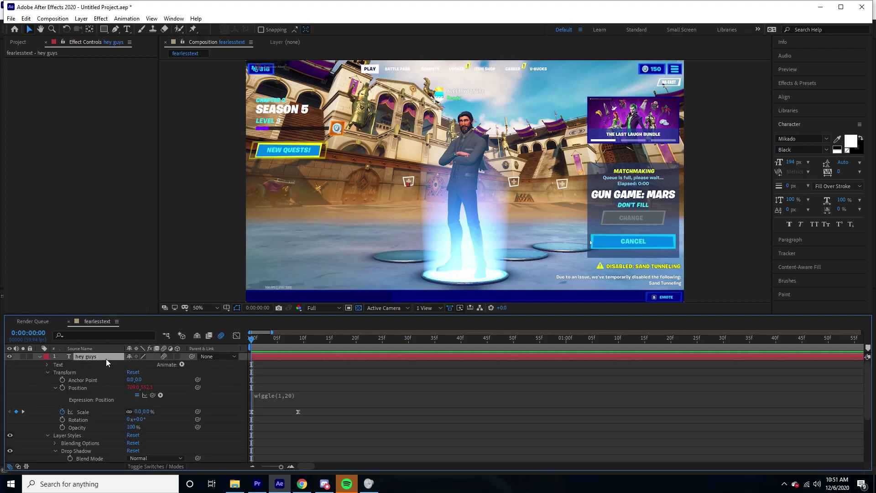
left_click_drag(254, 344, 228, 356)
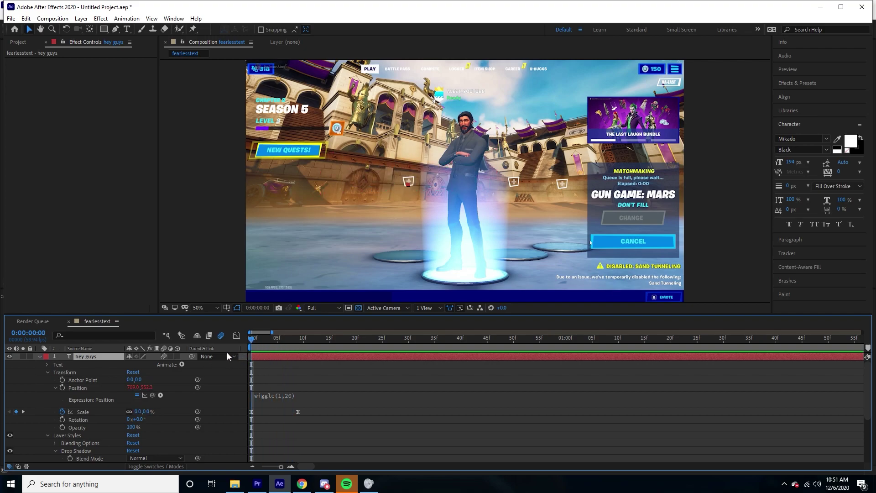
left_click(181, 364)
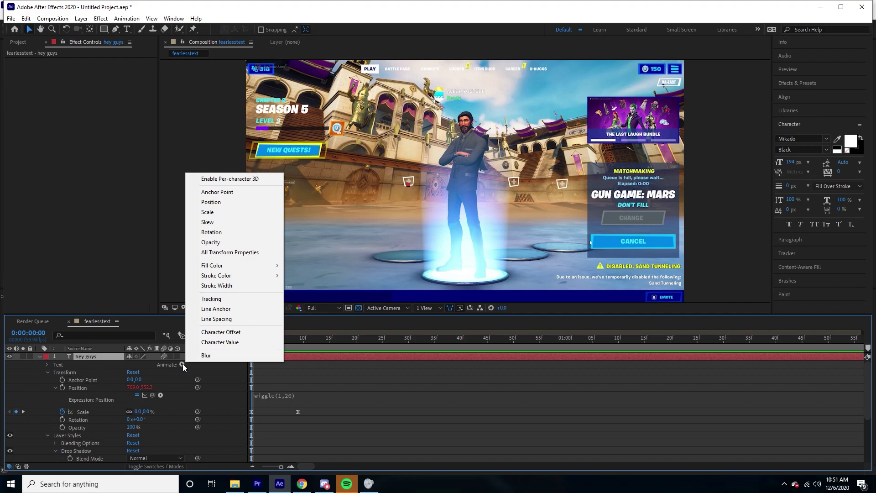
left_click(215, 299)
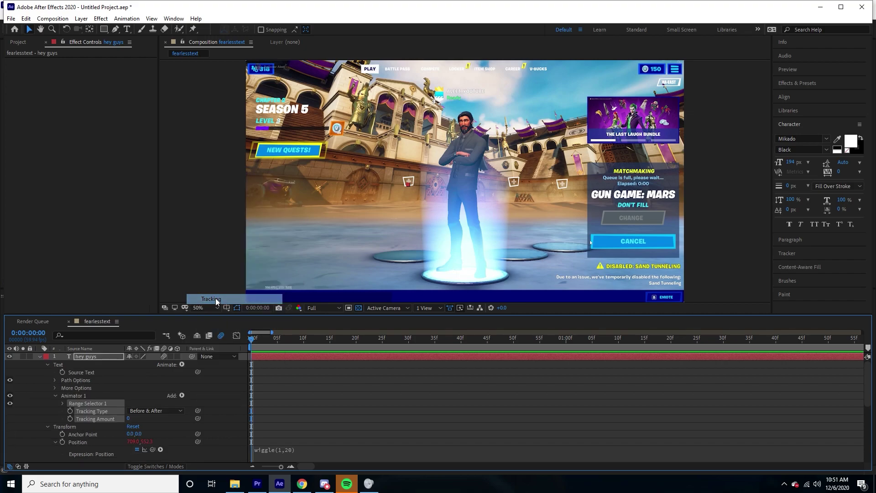
left_click(172, 412)
left_click(124, 423)
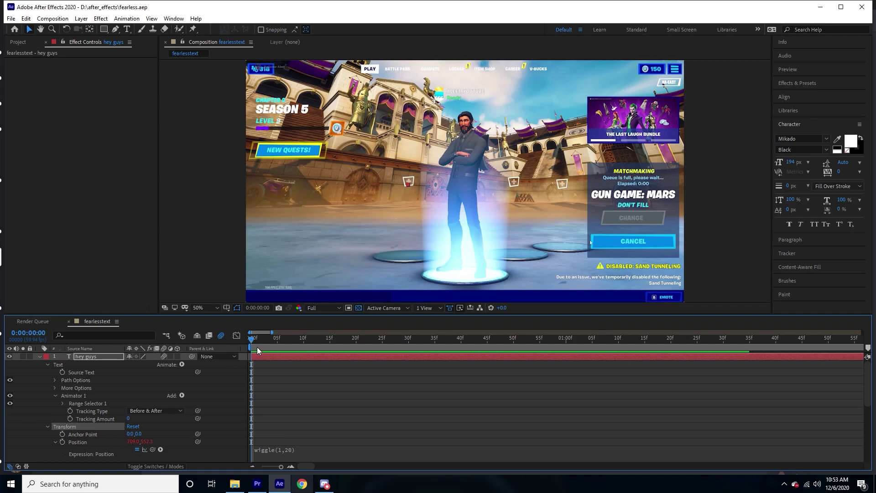
mouse_move(257, 347)
left_mouse_down()
mouse_move(268, 345)
mouse_move(252, 350)
left_mouse_up()
key("space")
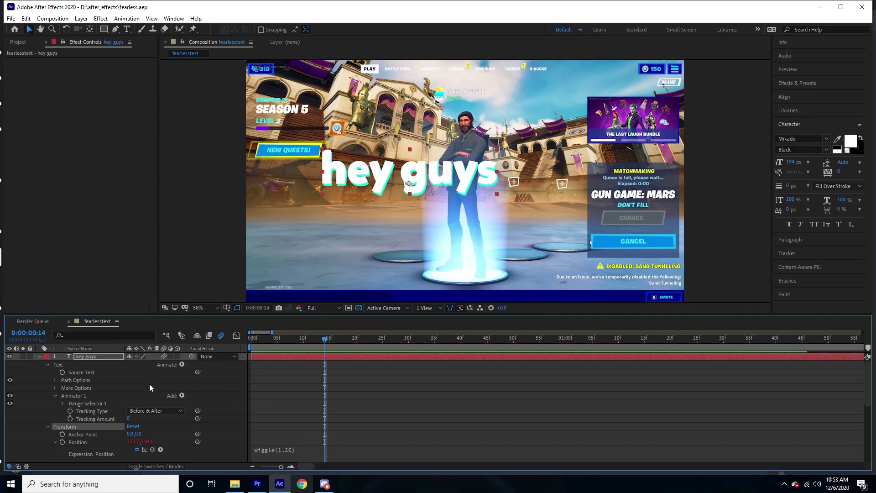
Try out a wider Tracking Amount on the "hey guys" text and undo the change
left_click_drag(129, 419, 215, 413)
key("ctrl+z")
Keyframe the text animator's Tracking Amount at 0 on frame 0 and at 29 on frame 14
left_click_drag(279, 338, 232, 350)
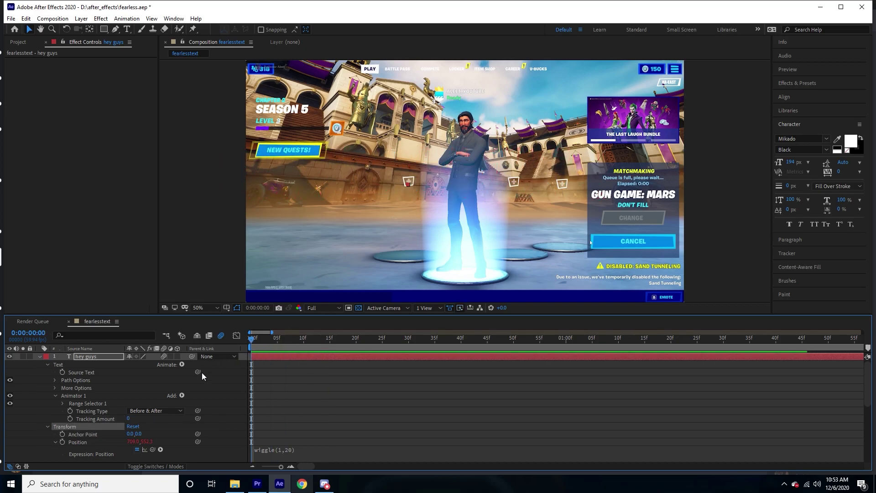
left_click(69, 418)
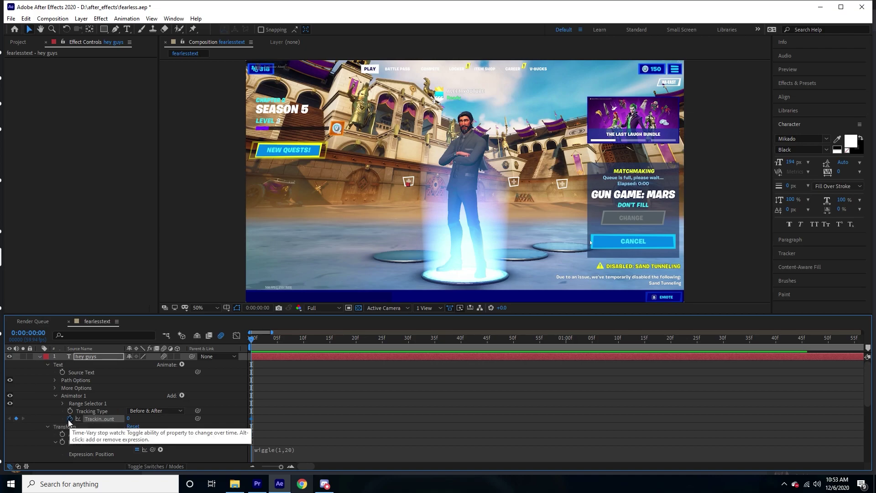
left_click_drag(266, 344, 325, 340)
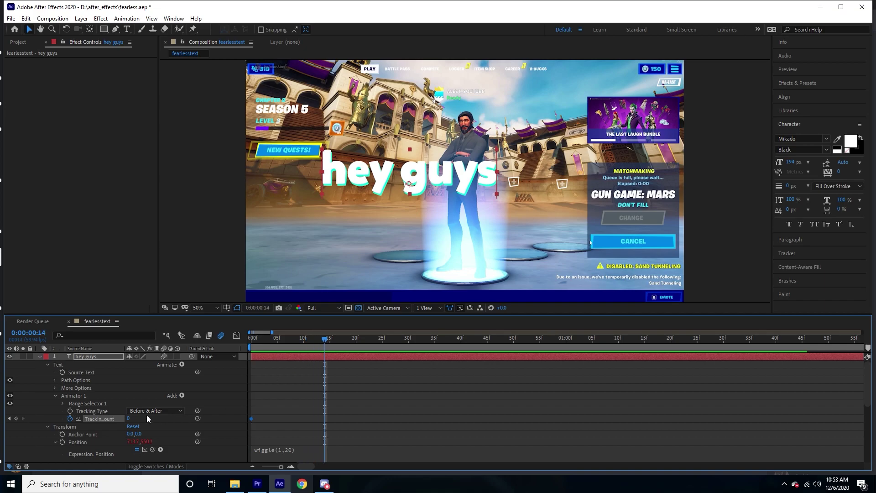
left_click_drag(132, 420, 144, 418)
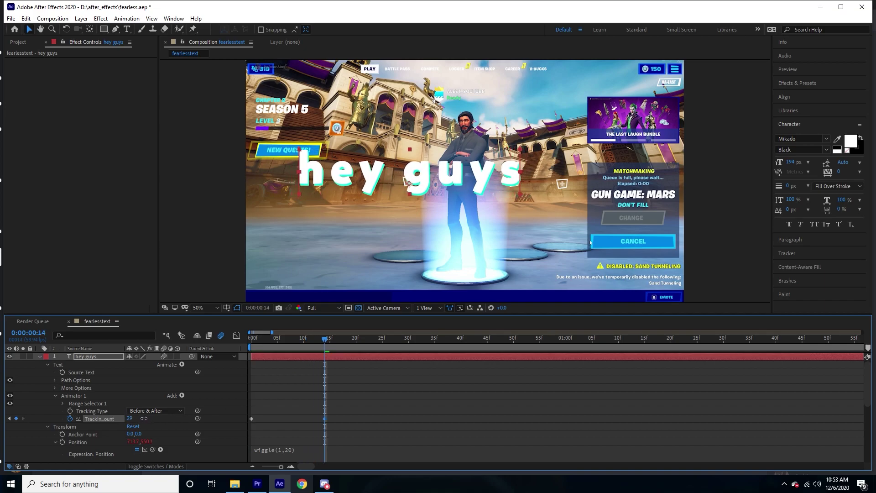
Ease both Tracking Amount keyframes, shape the value curve to rise steeply at first and level off, and preview it
left_click_drag(311, 342, 251, 347)
key("space")
left_click_drag(363, 429, 247, 412)
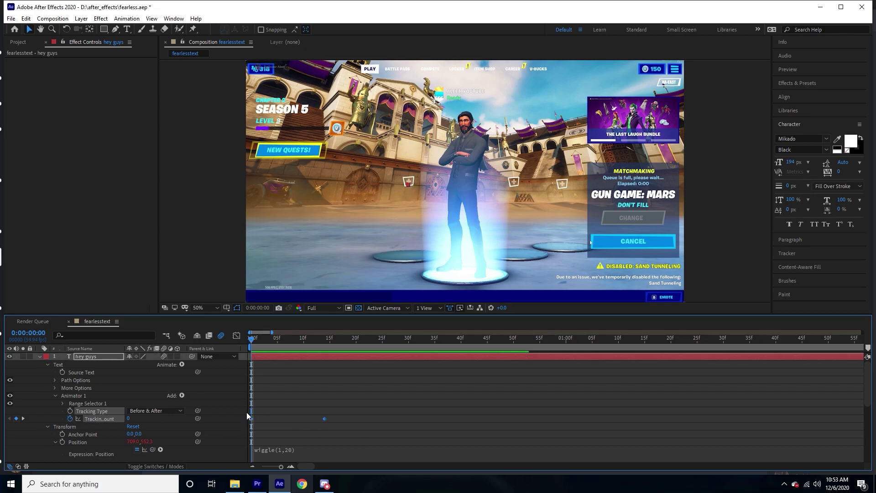
left_click(236, 336)
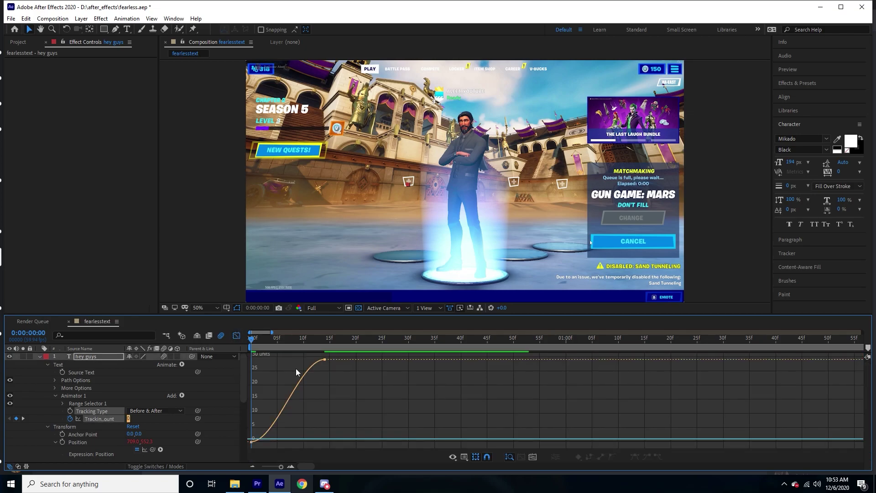
left_click(110, 428)
left_click(108, 419)
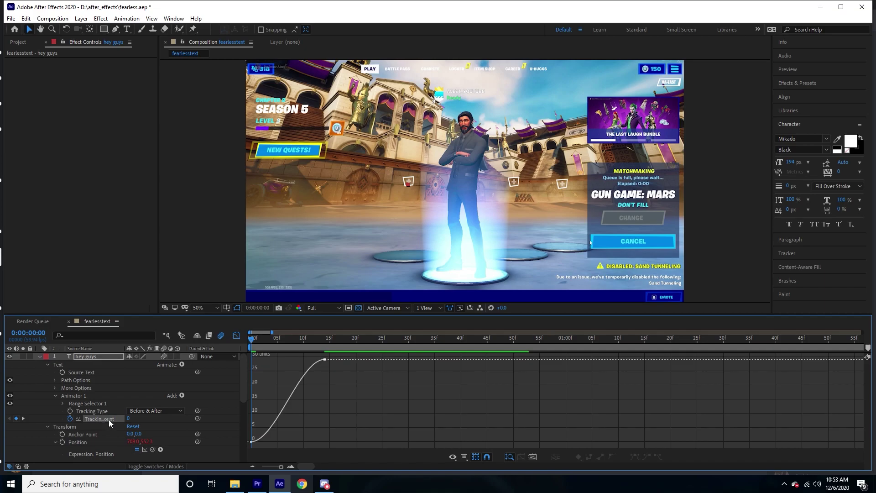
left_click(251, 442)
left_click_drag(271, 442, 223, 394)
left_click_drag(306, 361, 278, 360)
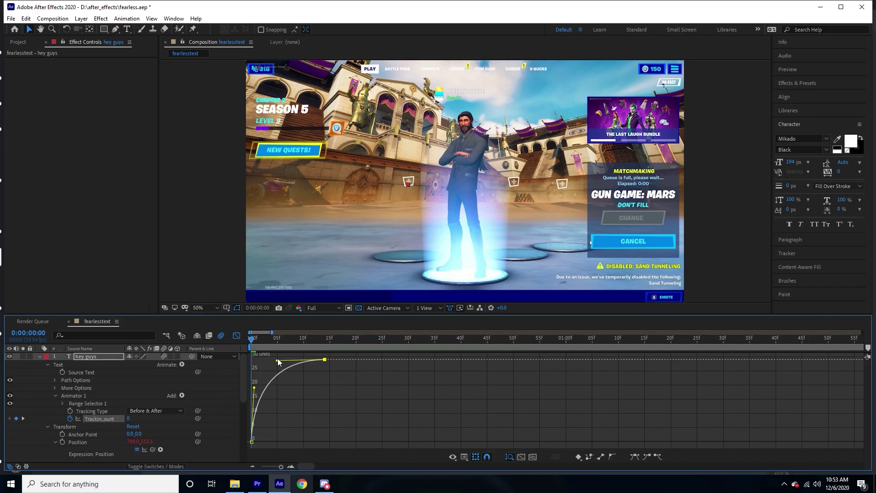
key("space")
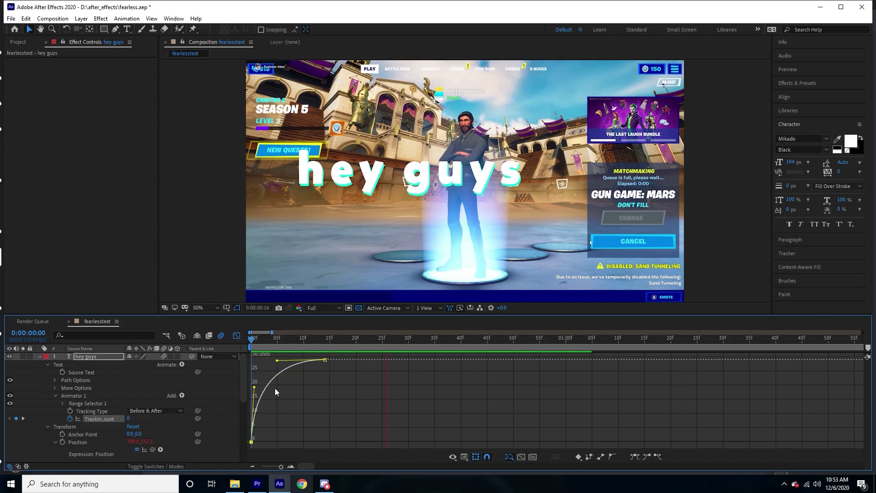
key("space")
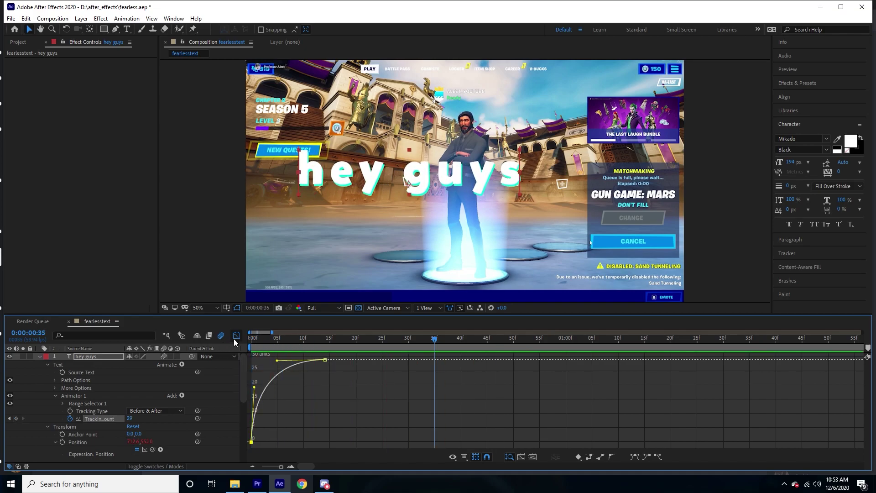
Soften the Tracking Amount curve's handles, move its second keyframe to frame 28, and preview the slower letter spread
left_click_drag(254, 389, 251, 406)
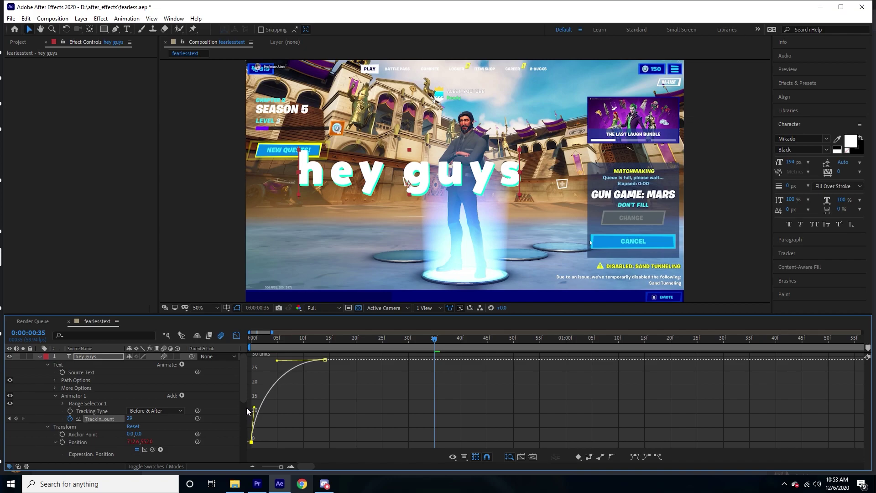
left_click_drag(277, 360, 286, 361)
key("space")
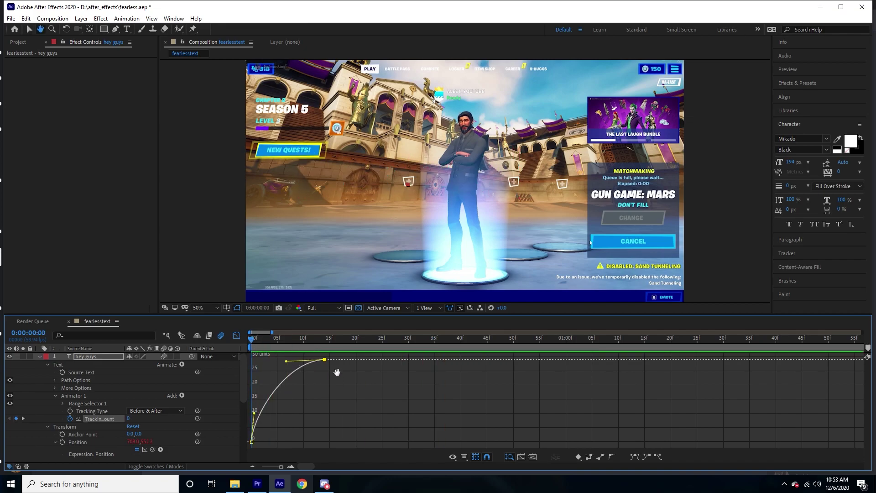
left_click_drag(324, 359, 398, 360)
key("space")
key("space")
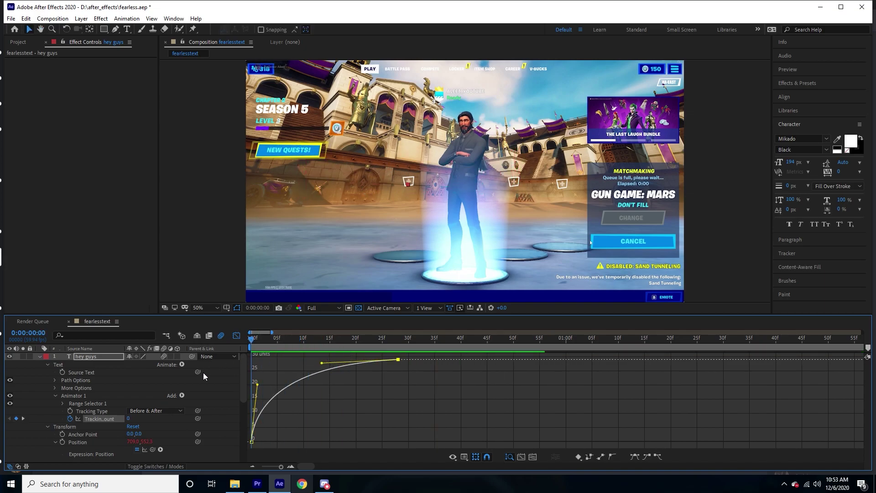
Steepen the start of the Tracking Amount curve, lengthen its flat ending, and preview the result
left_click_drag(258, 385, 255, 384)
left_click_drag(322, 363, 307, 360)
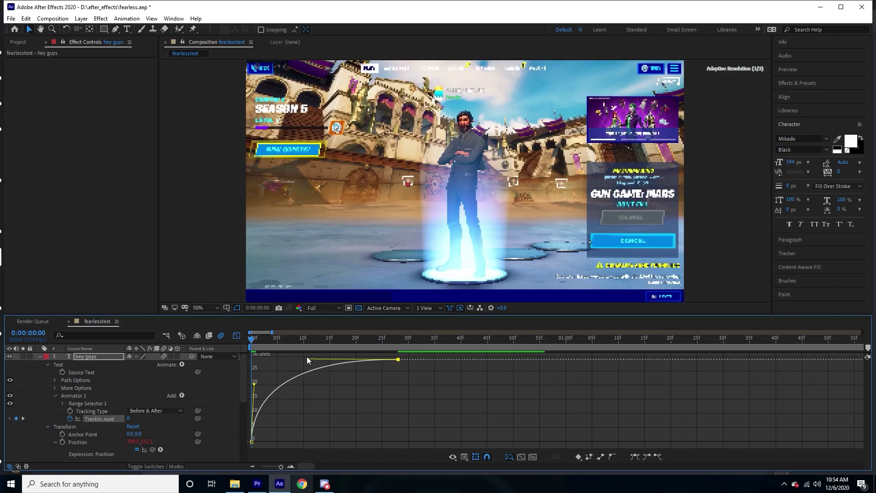
key("space")
Delay the tracking animation by shifting both Tracking Amount keyframes to frames 4 and 32, previewing the timing
key("space")
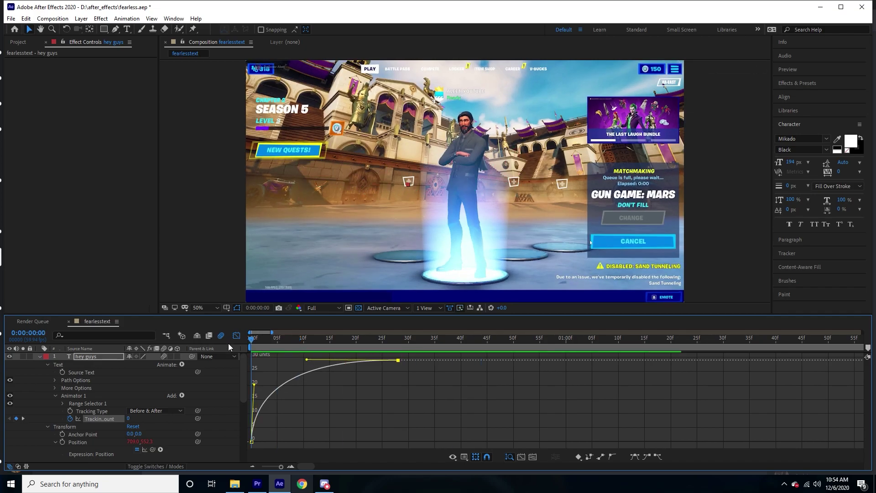
left_click(236, 335)
left_click(251, 418, "shift")
left_click_drag(250, 418, 286, 418)
key("space")
key("space")
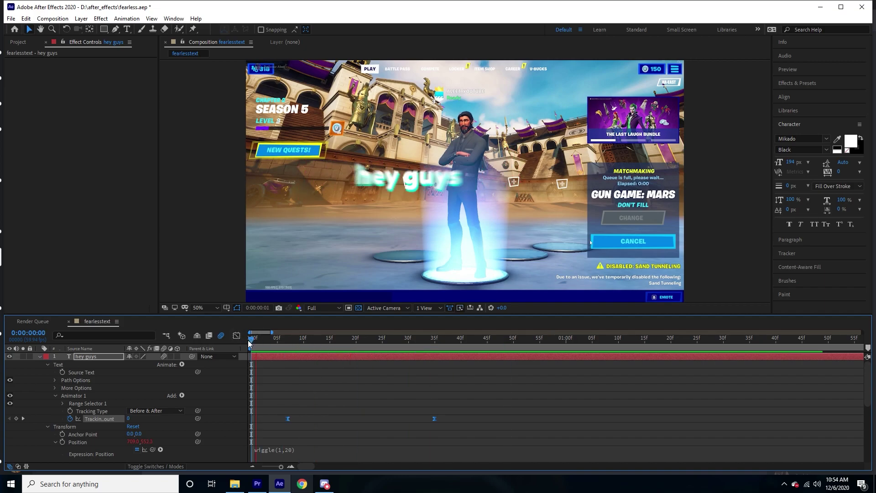
Replay the title animation from the first frame to check the delayed letter spread
key("space")
left_click_drag(287, 420, 276, 421)
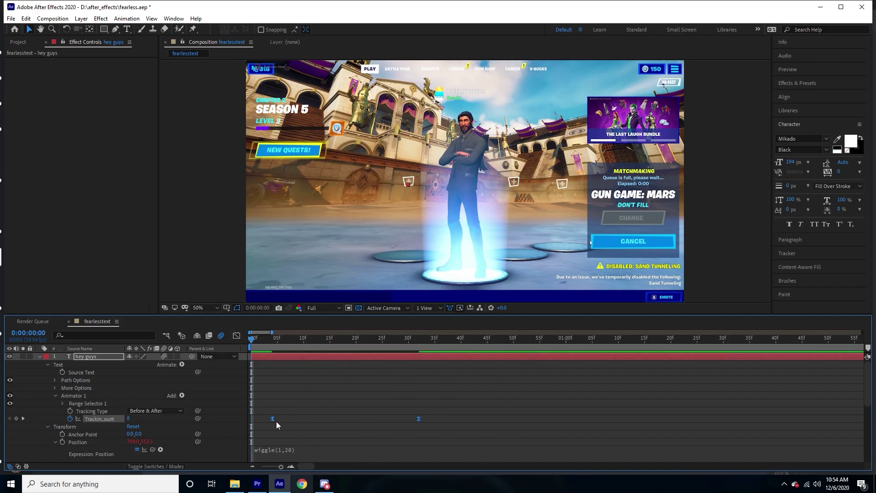
key("space")
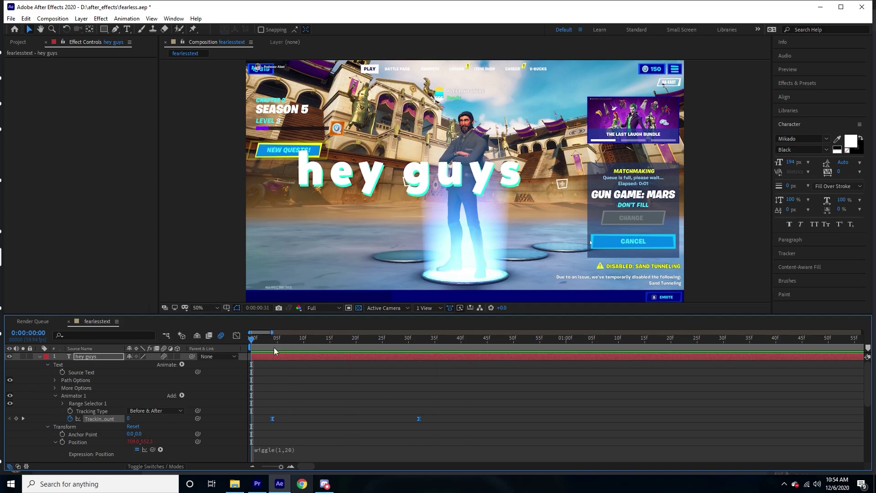
left_click(325, 413)
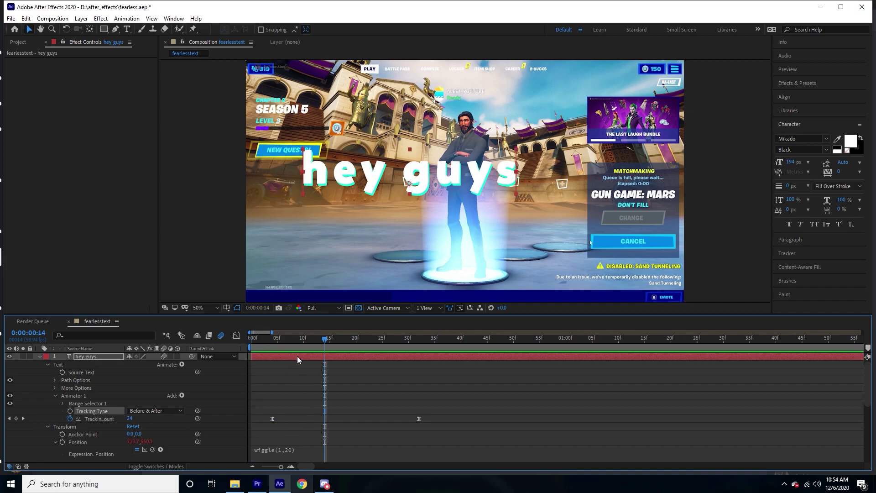
left_click_drag(274, 344, 190, 381)
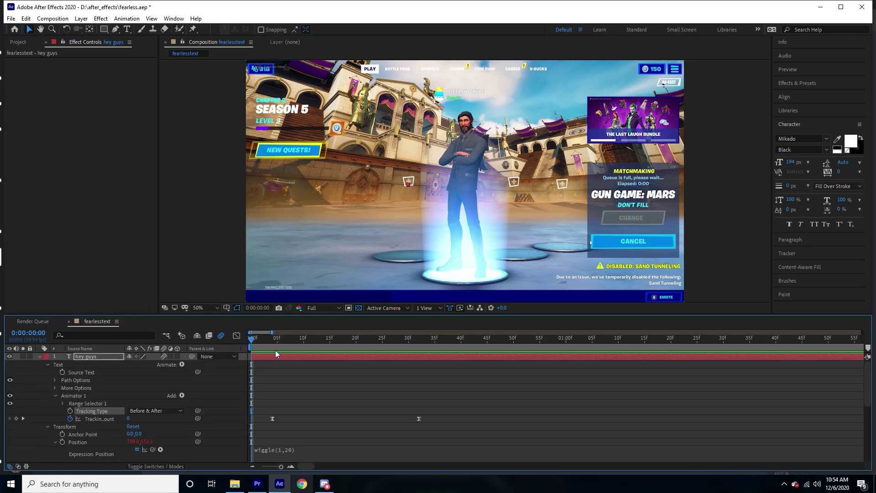
left_click_drag(276, 350, 158, 377)
key("space")
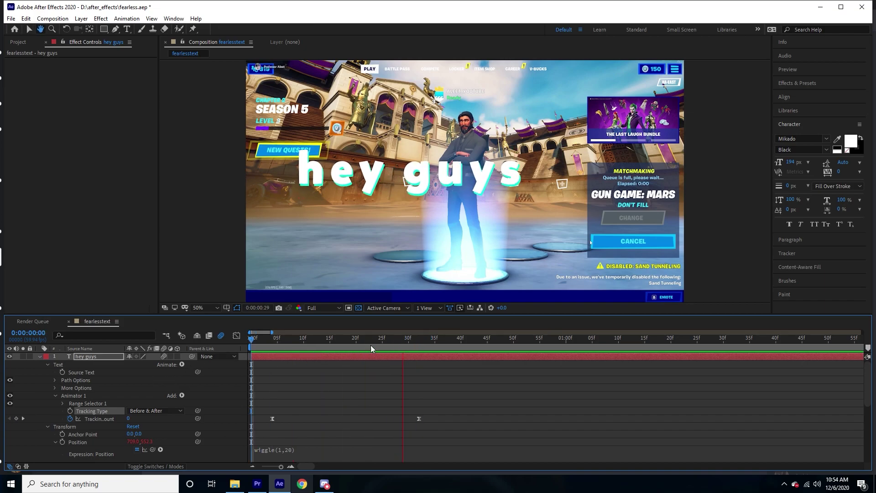
Fade out the "hey guys" title with Opacity keyframes at frame 25 (100%) and frame 32 (0%), and preview the fade
left_click(382, 347)
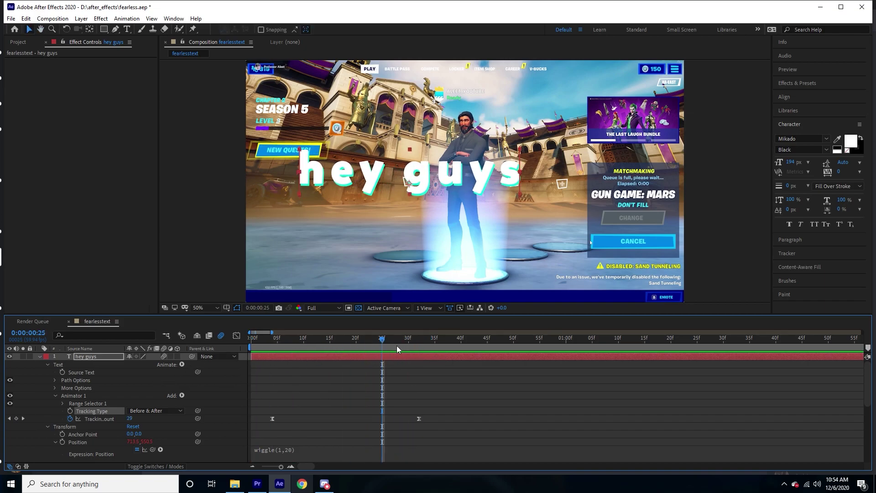
scroll(35, 433, "down", 3)
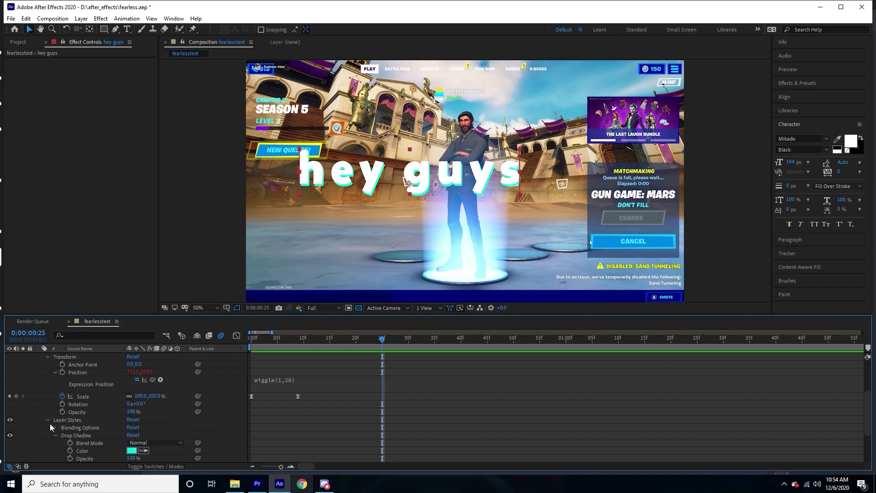
left_click(419, 342)
scroll(433, 354, "up", 3)
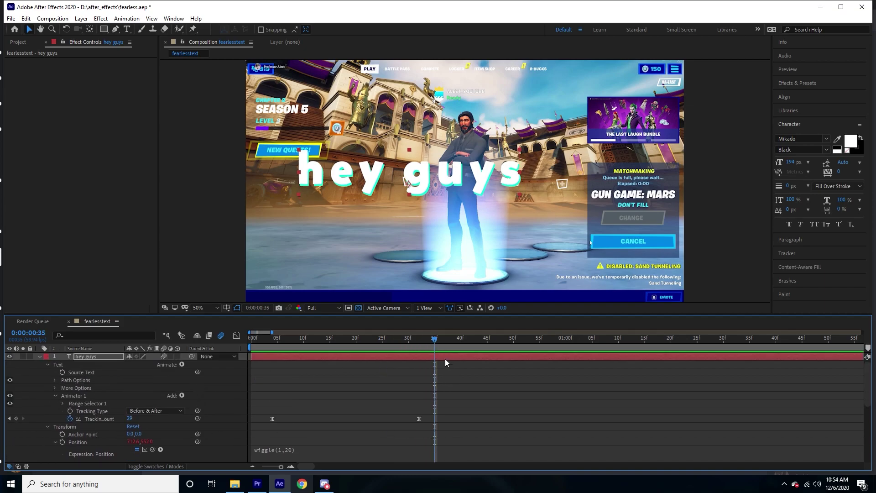
scroll(343, 408, "down", 3)
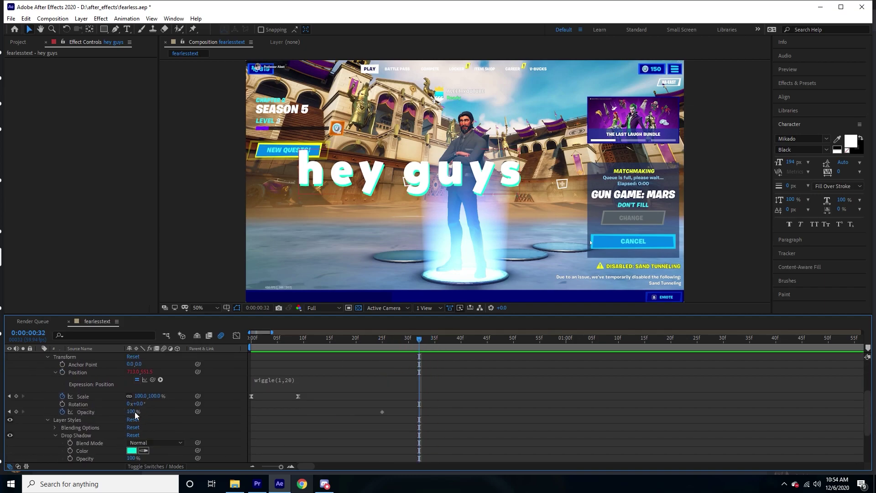
left_click_drag(135, 412, 124, 419)
key("space")
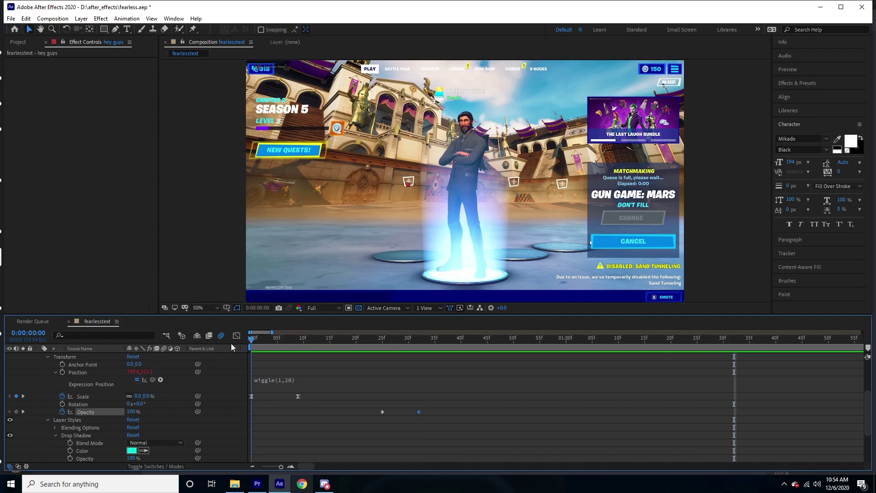
key("space")
scroll(188, 380, "up", 3)
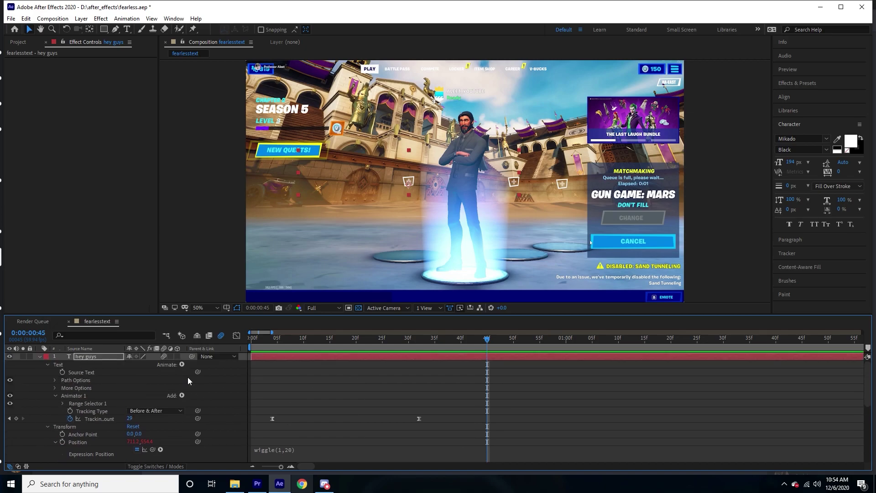
left_click(40, 357)
Duplicate the "hey guys" layer, shift the copy to start at frame 14, and preview the overlap
left_click(325, 372)
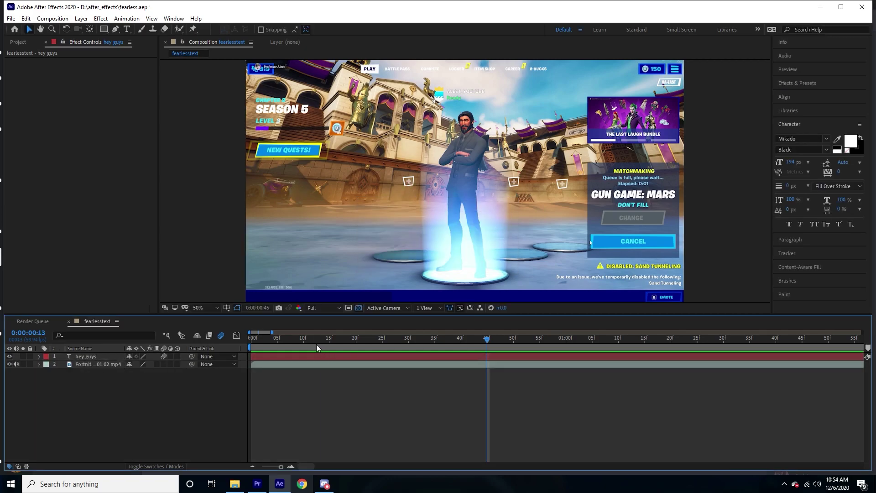
key("Home")
left_click(300, 358)
key("ctrl+d")
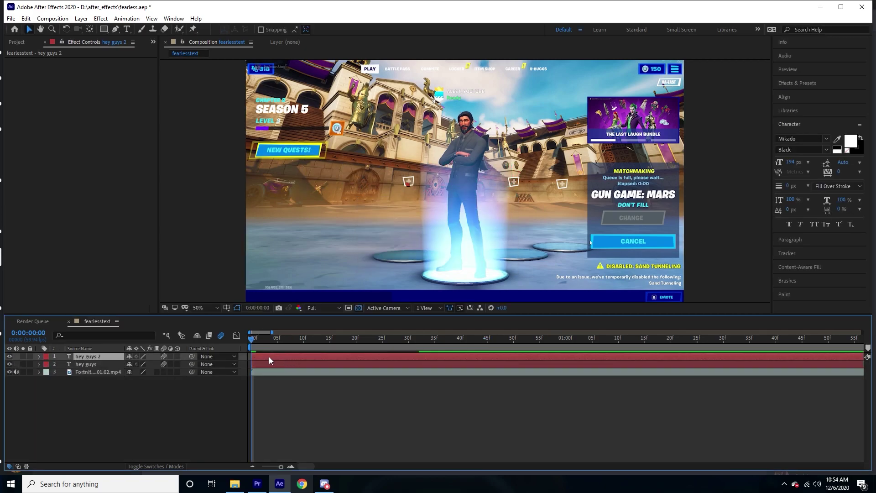
left_click_drag(269, 358, 345, 362)
key("space")
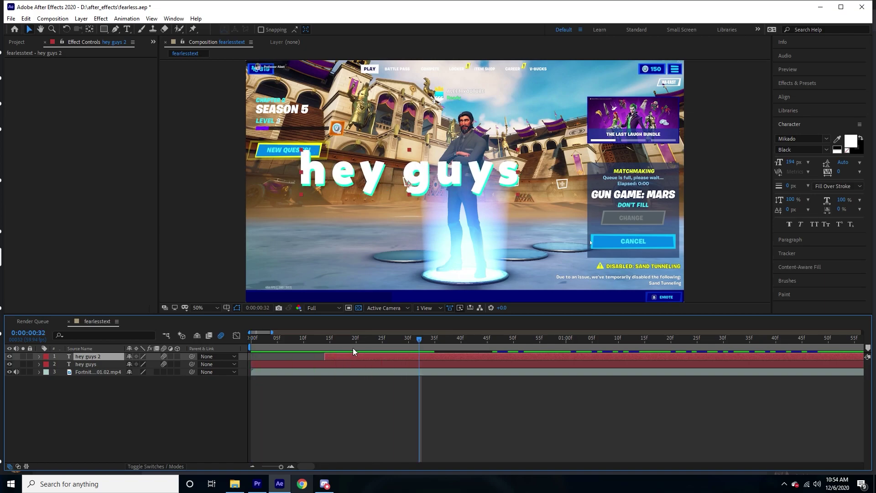
left_click_drag(359, 341, 325, 340)
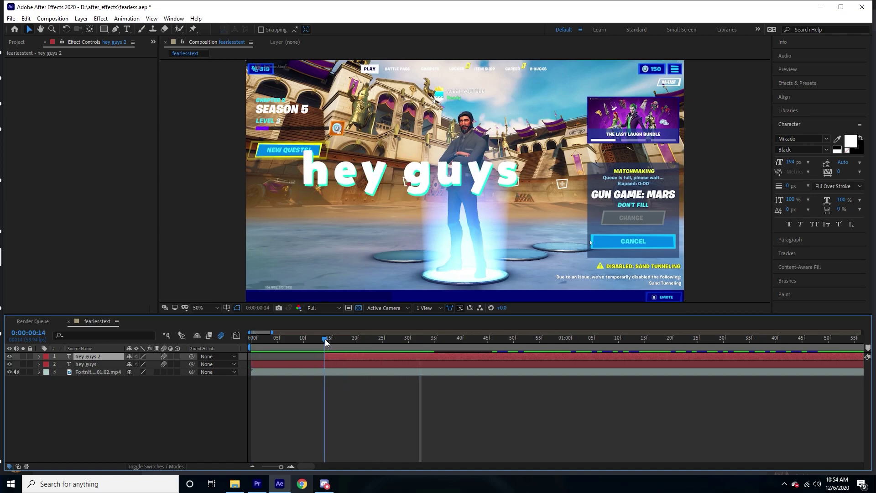
key("space")
key("space")
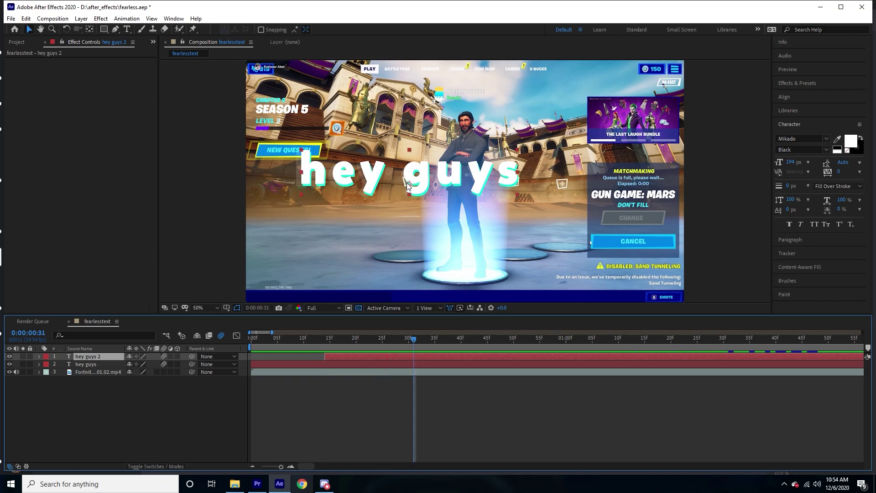
Move the duplicated title to just below the original "hey guys" text and preview both titles together
left_click_drag(398, 180, 412, 217)
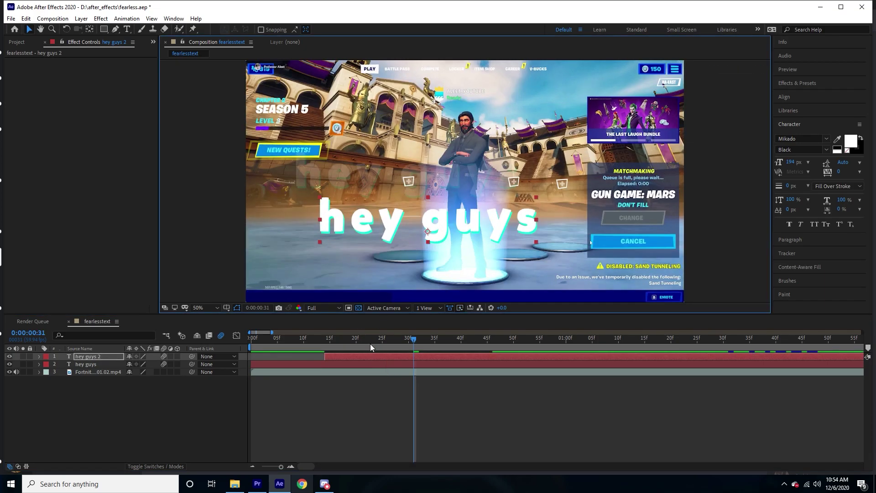
key("space")
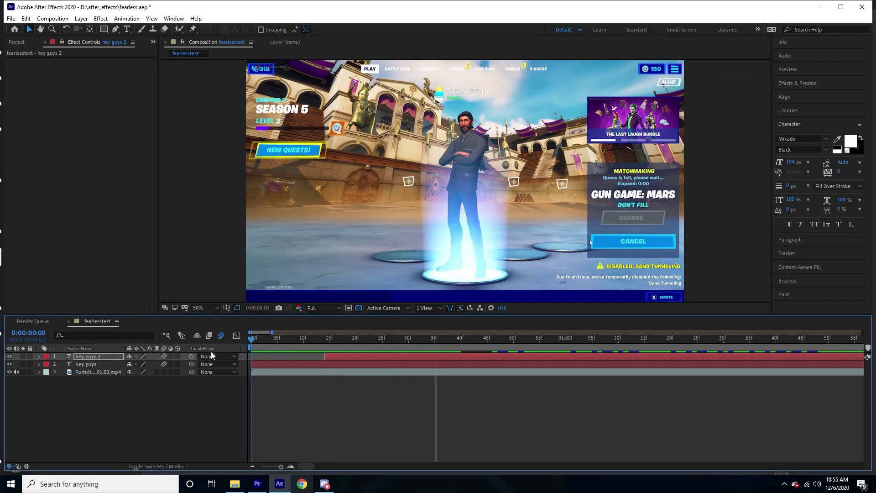
key("space")
left_click_drag(340, 337, 368, 339)
left_click_drag(407, 220, 402, 201)
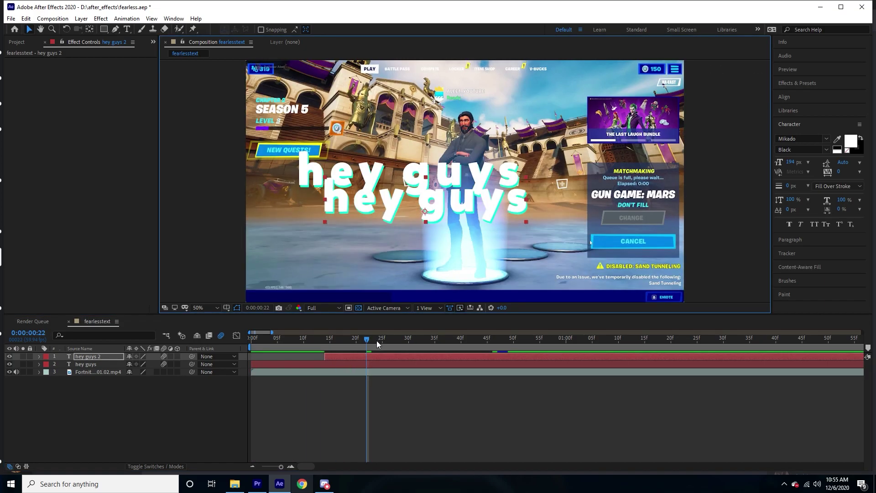
left_click_drag(376, 342, 244, 345)
key("space")
mouse_move(356, 343)
left_mouse_down()
mouse_move(329, 344)
mouse_move(353, 355)
left_mouse_up()
Replace the duplicated title's text with "it's me" followed by the creator's name
key("t")
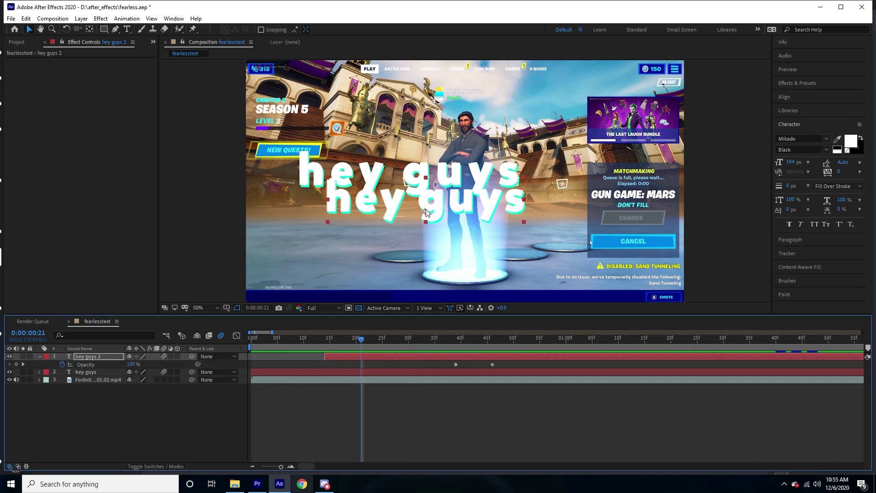
double_click(452, 206)
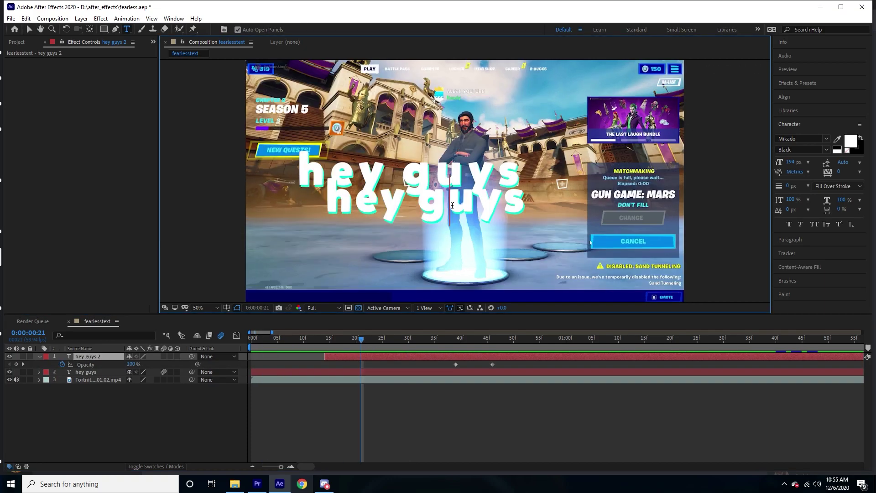
type("it")
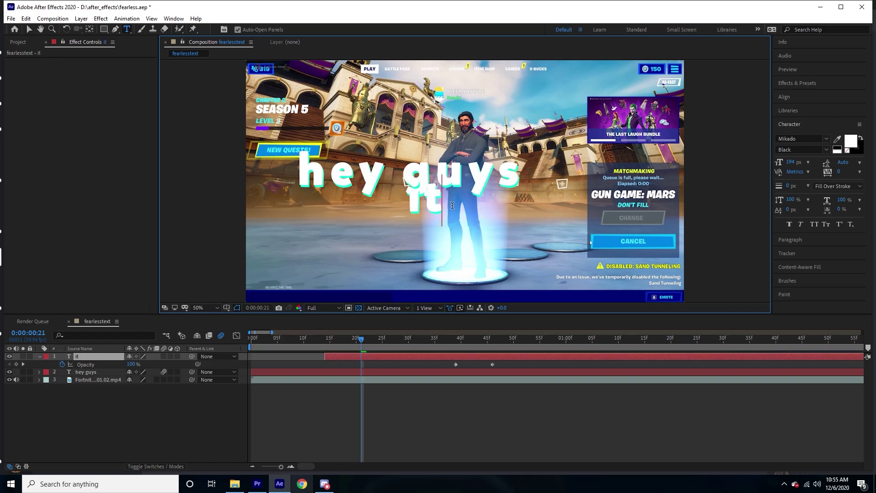
type("'s me")
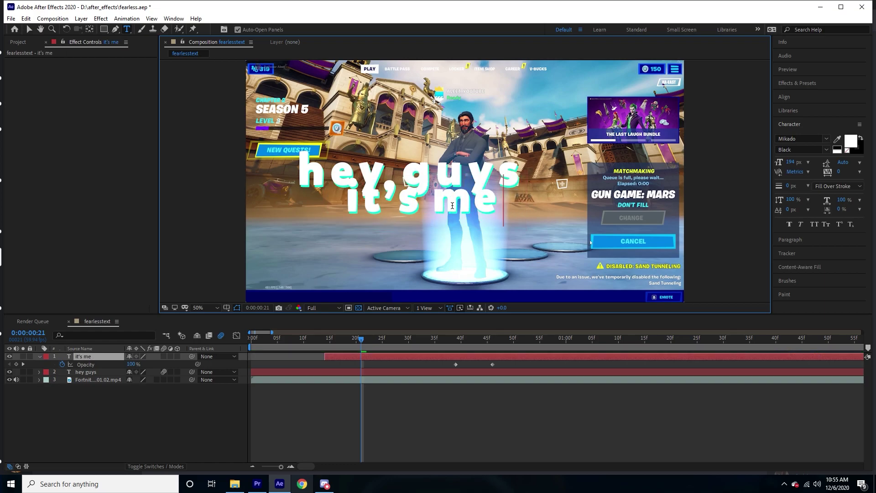
type(" aleet")
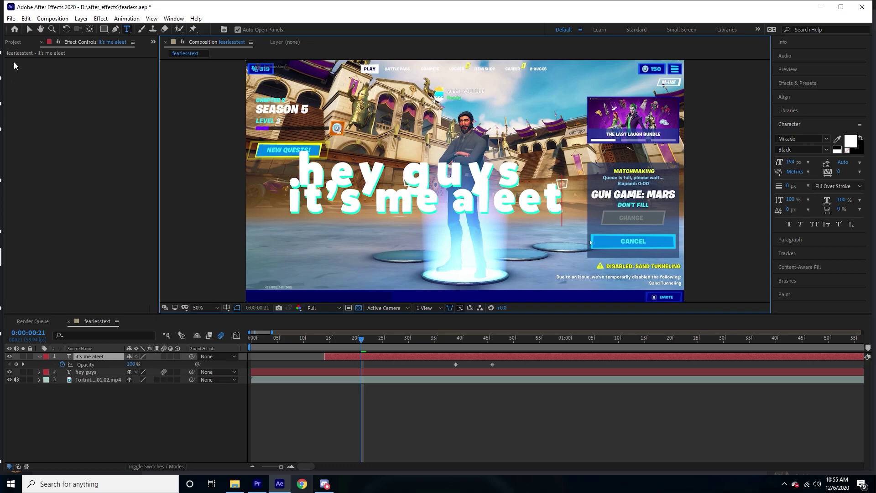
left_click(29, 29)
Change the second title's Drop Shadow colour to pink FF0090 and preview the two titles
left_click(39, 357)
left_click(38, 357)
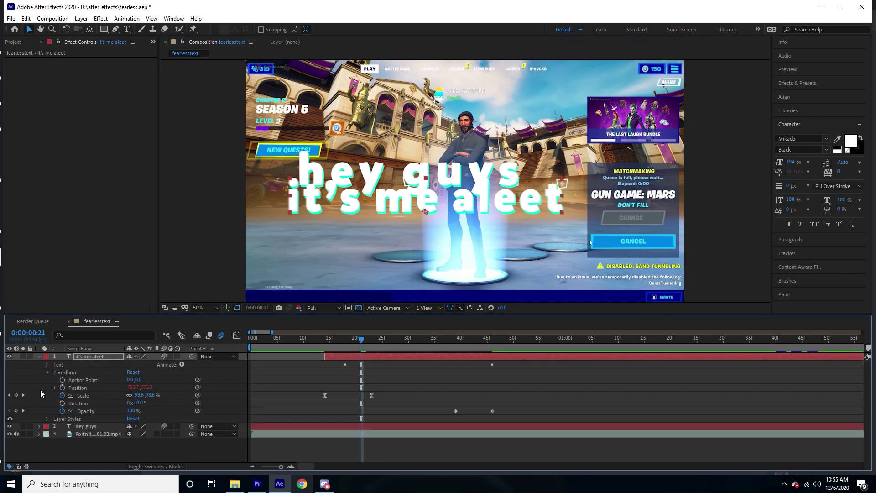
left_click(47, 420)
left_click(55, 434)
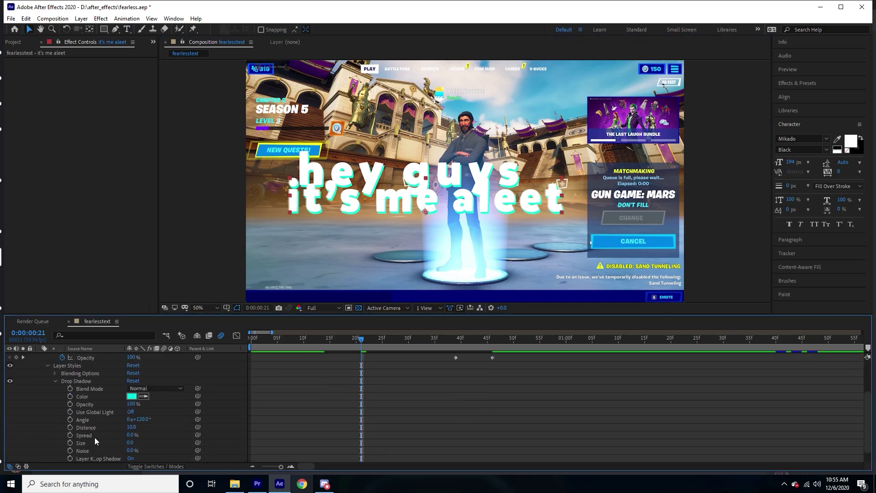
left_click(132, 396)
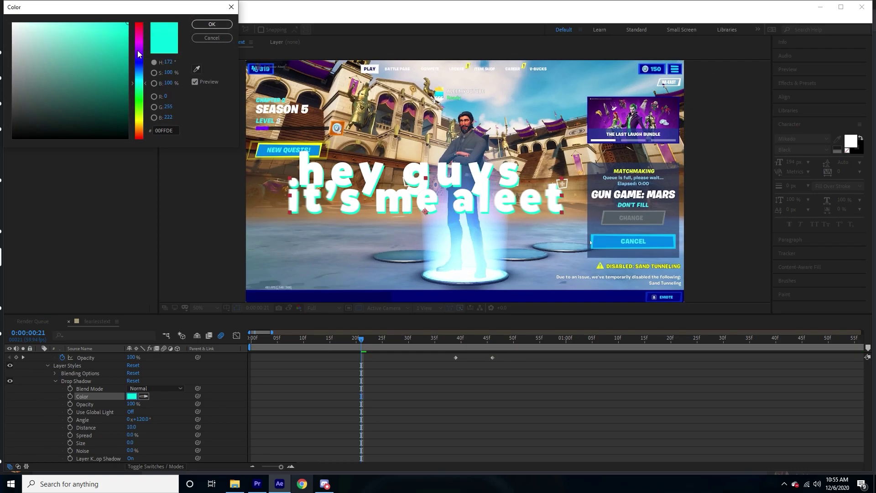
left_click_drag(138, 51, 143, 4)
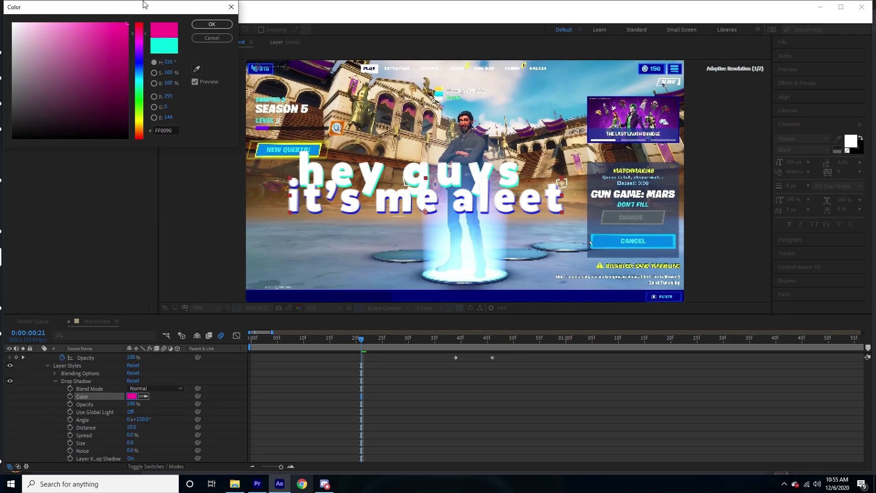
left_click(211, 24)
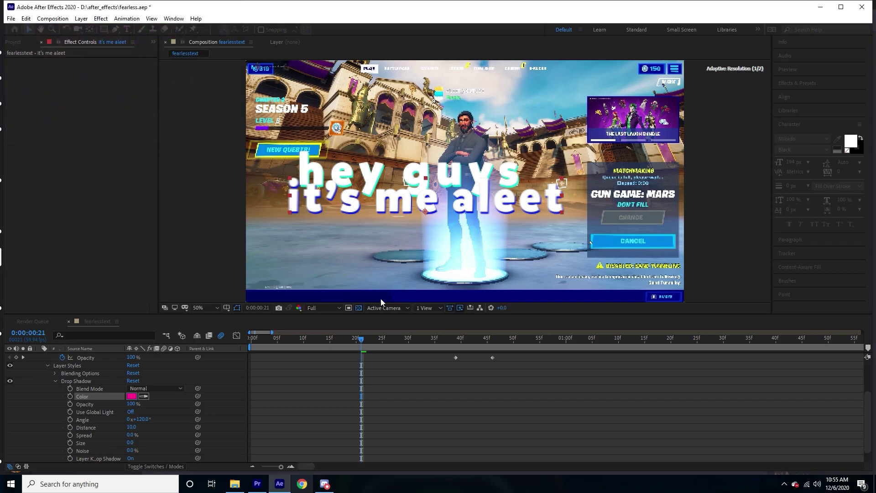
left_click(338, 344)
left_click_drag(337, 342, 266, 342)
scroll(31, 373, "up", 3)
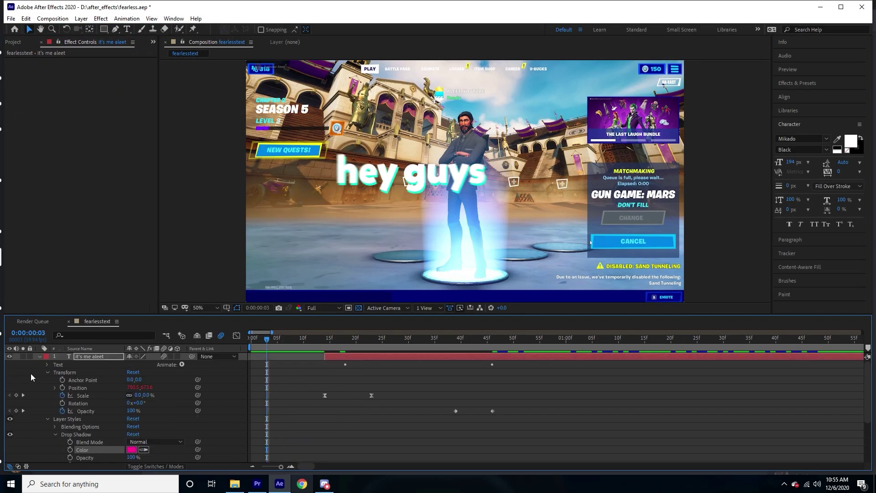
left_click(39, 357)
key("space")
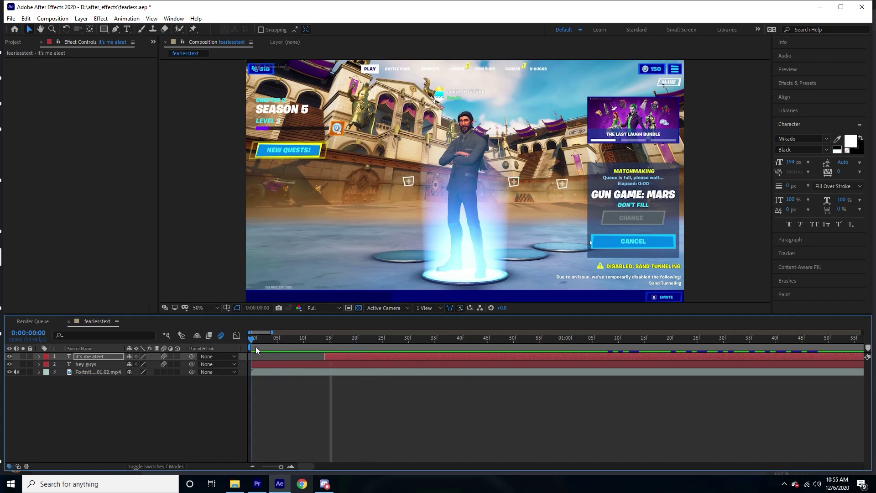
Delete both Tracking Amount keyframes from the second title and preview the sequence from the start
key("u")
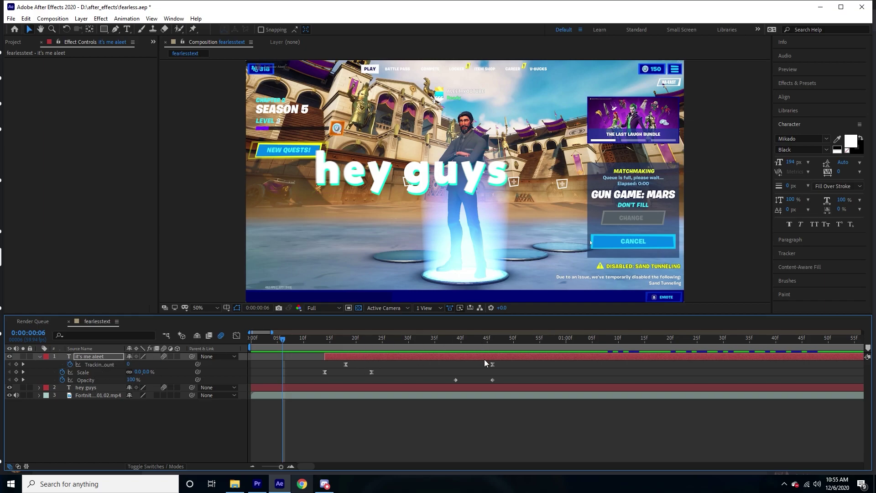
left_click_drag(510, 361, 330, 363)
key("Delete")
key("space")
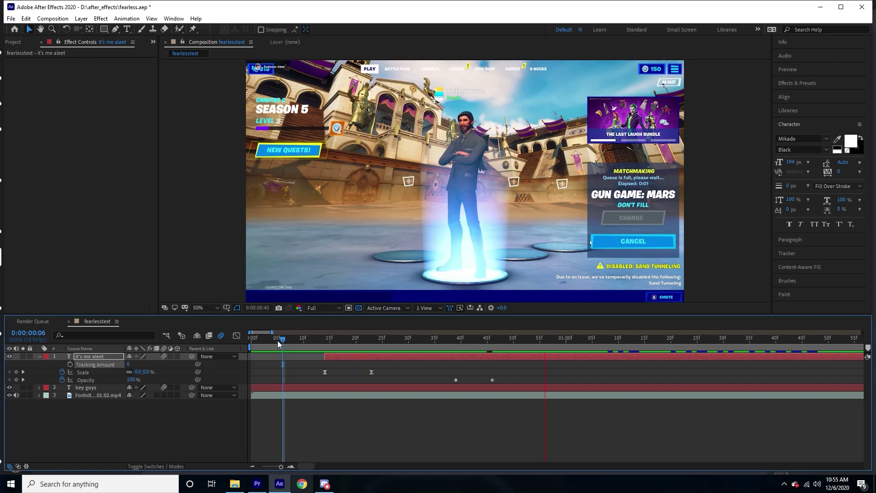
left_click_drag(278, 341, 254, 346)
key("space")
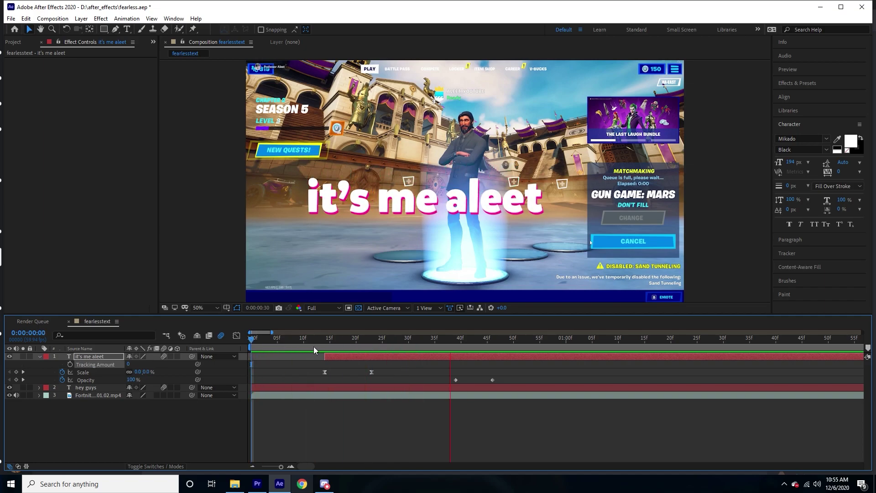
key("space")
key("space")
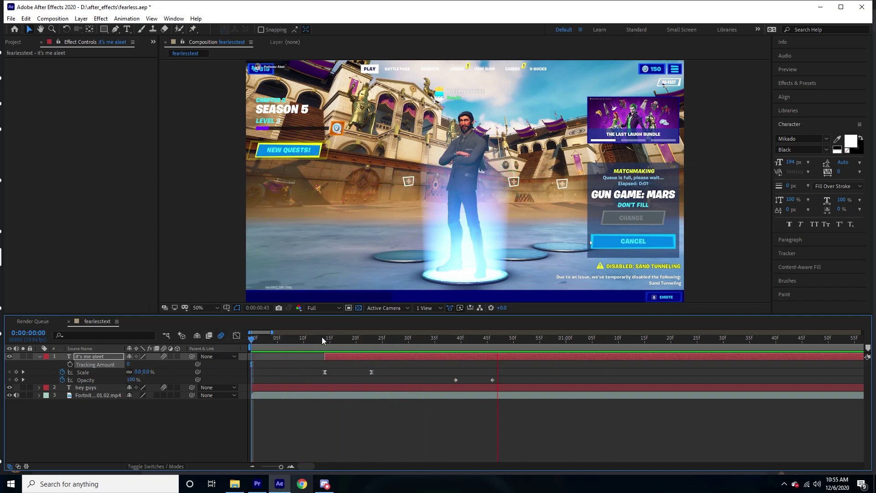
left_click(369, 364)
left_click(363, 354)
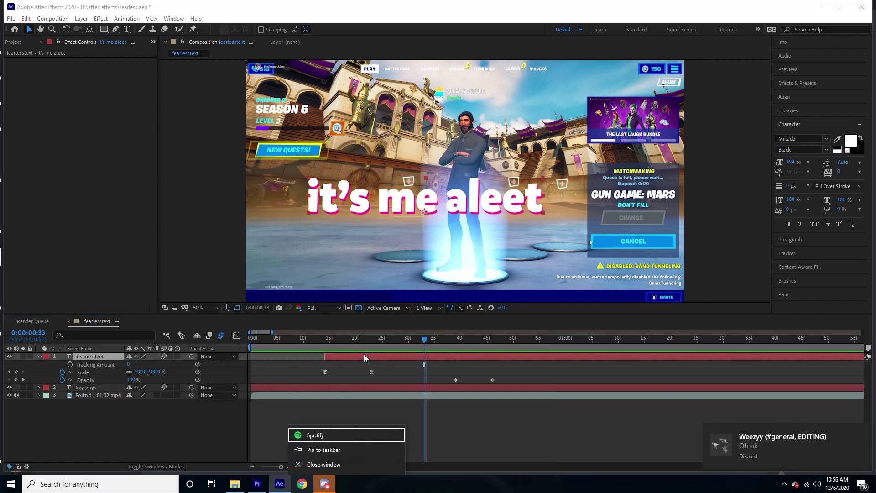
Duplicate the second title and shift the copy along the timeline so it starts at frame 28
left_click(360, 372)
left_click(360, 358)
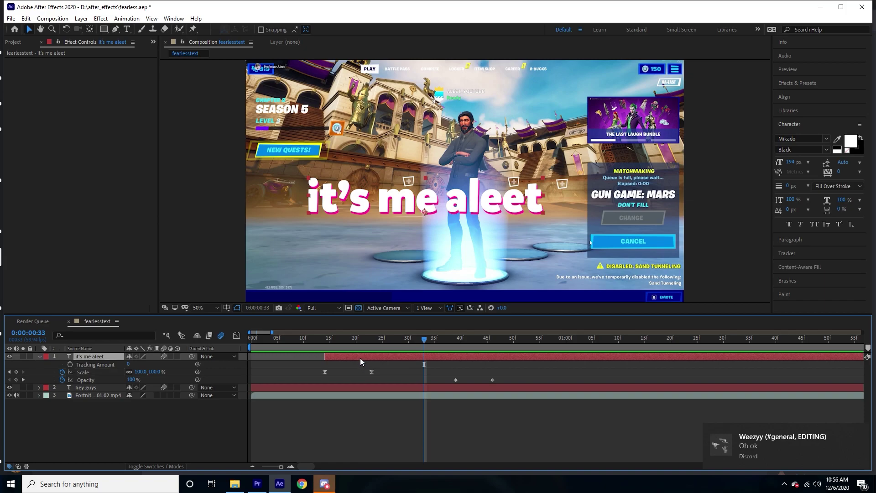
key("ctrl+d")
left_click_drag(359, 358, 433, 357)
key("Home")
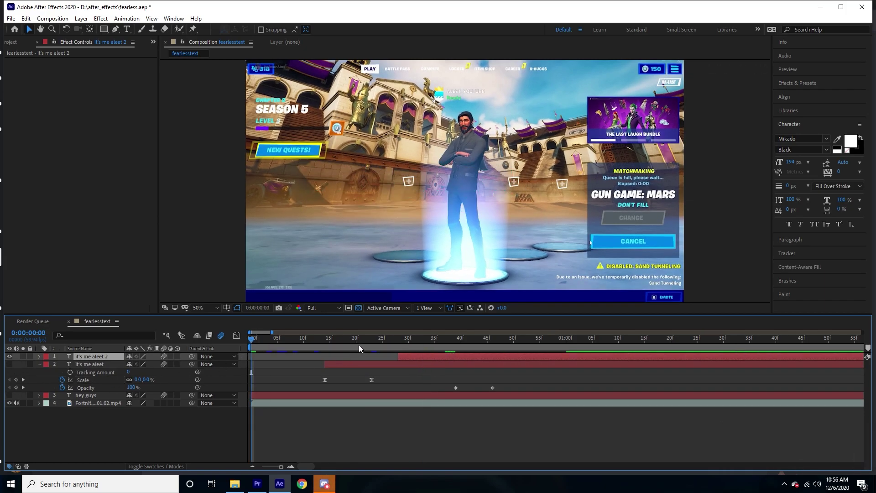
Replace the newly duplicated title's text with "welcome"
left_click_drag(359, 341, 456, 337)
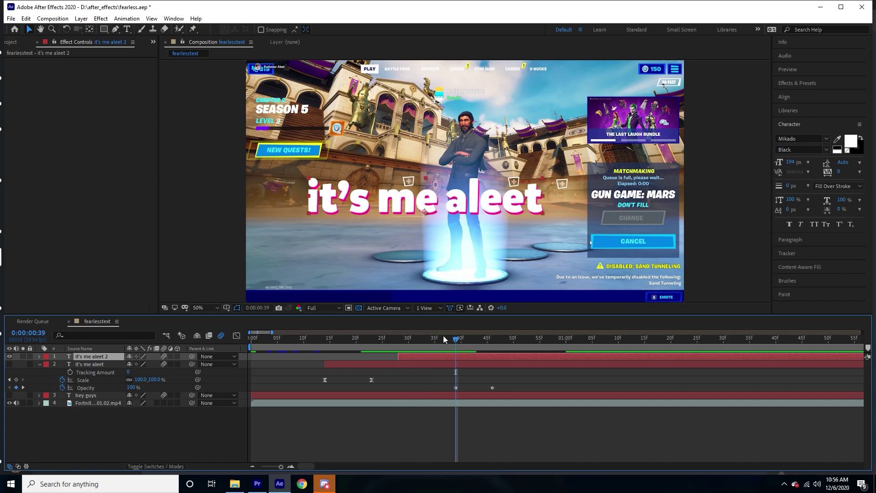
double_click(430, 216)
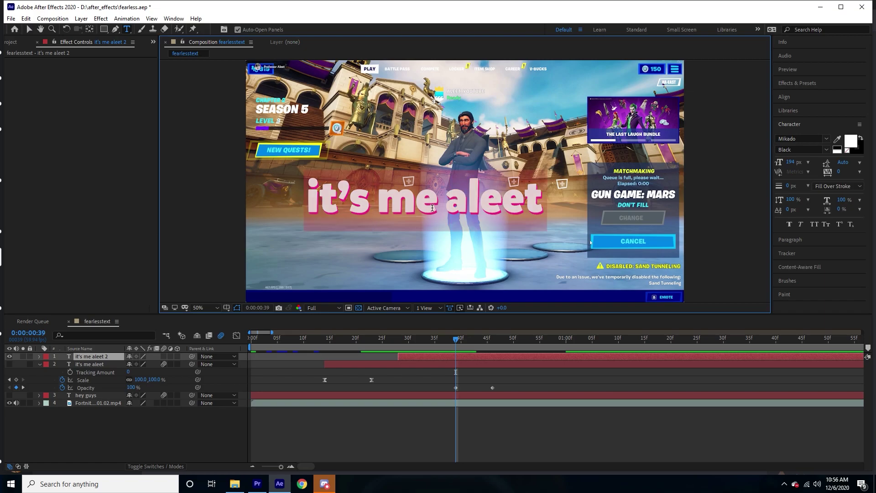
type("welocme")
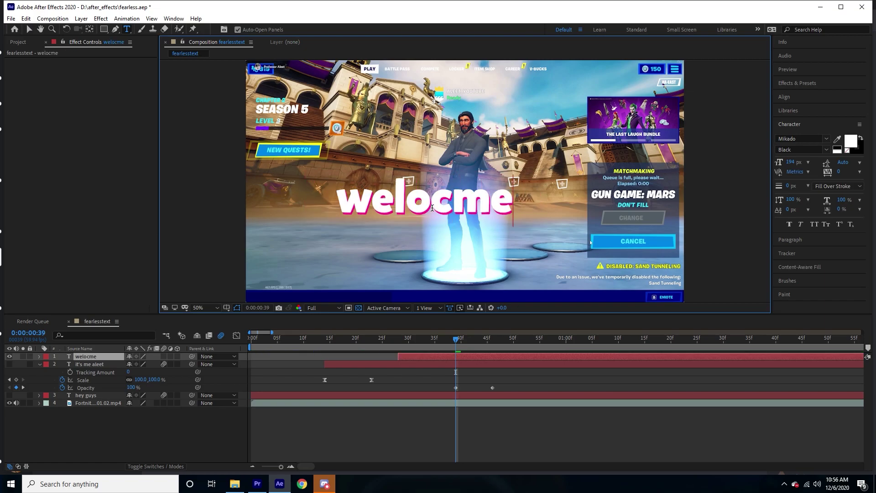
key("BackSpace")
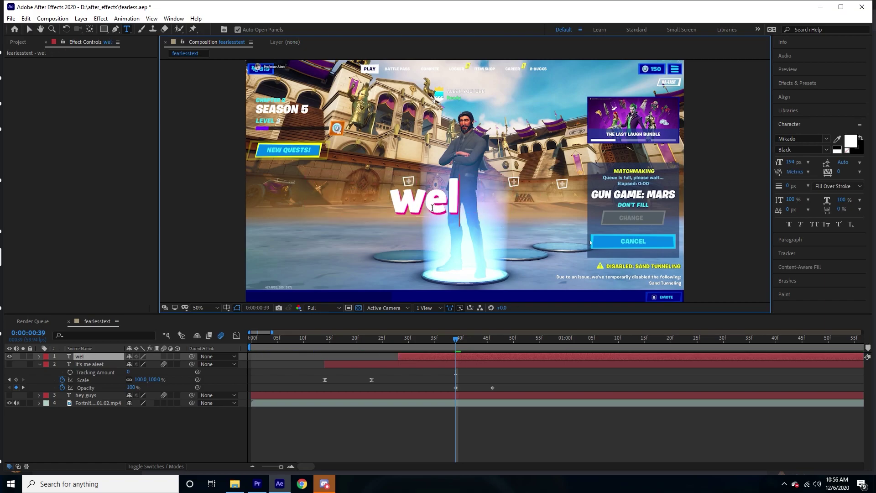
type("come")
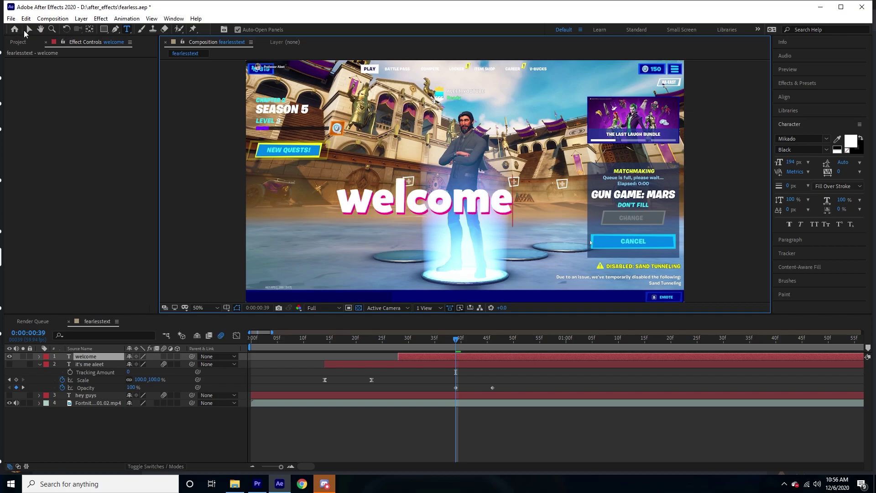
left_click(27, 31)
Add a 110% Scale keyframe at frame 34 on the "welcome" title and preview the scale-in
left_click(399, 343)
key("u")
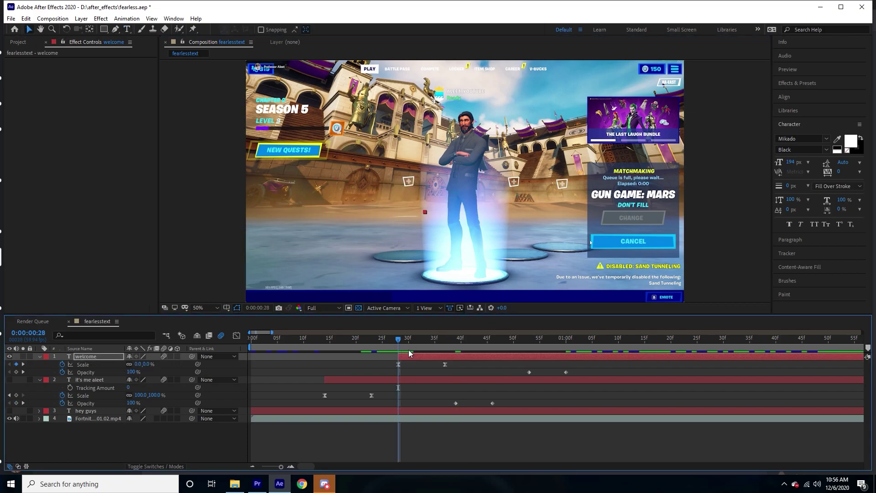
left_click(440, 367)
key("=")
left_click_drag(403, 349, 463, 340)
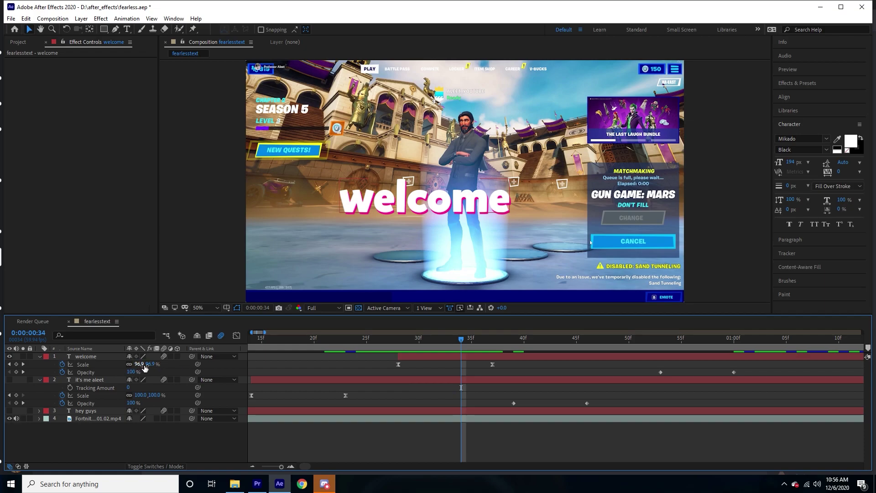
left_click_drag(140, 364, 203, 362)
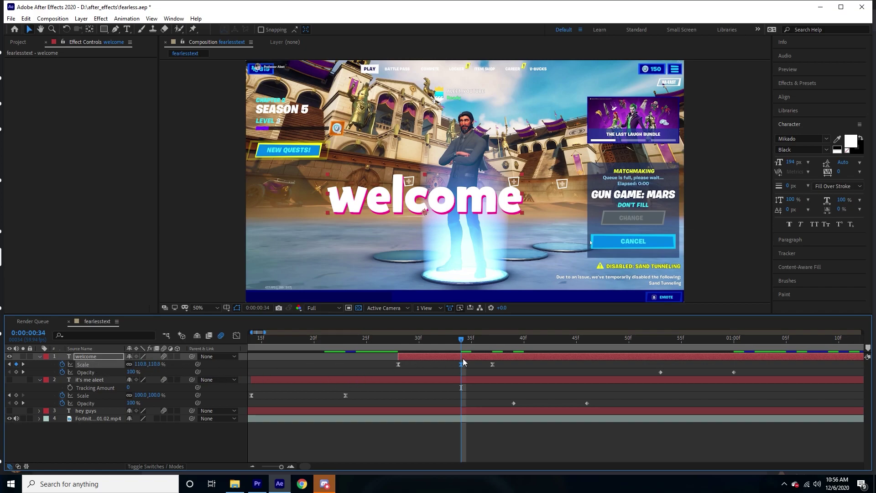
left_click(482, 341)
left_click_drag(491, 342, 377, 341)
key("space")
key("space")
left_click_drag(480, 342, 377, 341)
key("space")
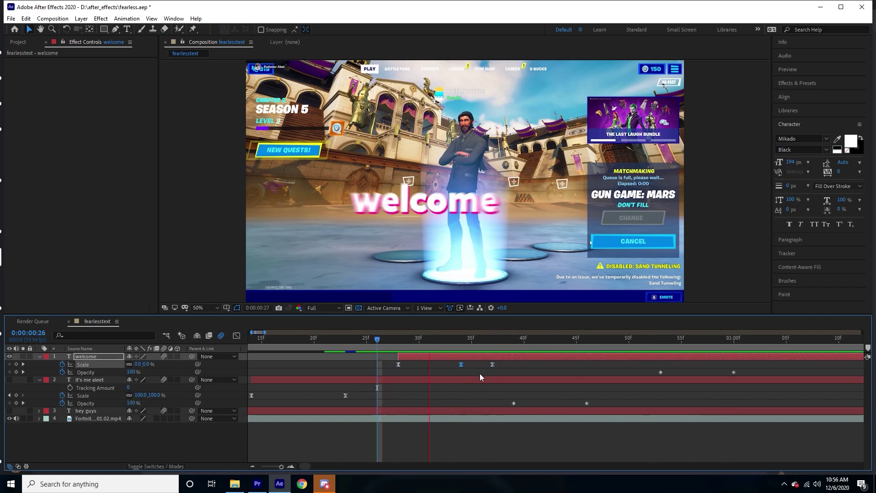
key("space")
Move the "welcome" title's last Scale keyframe to frame 38 and preview the animation
left_click_drag(492, 364, 503, 364)
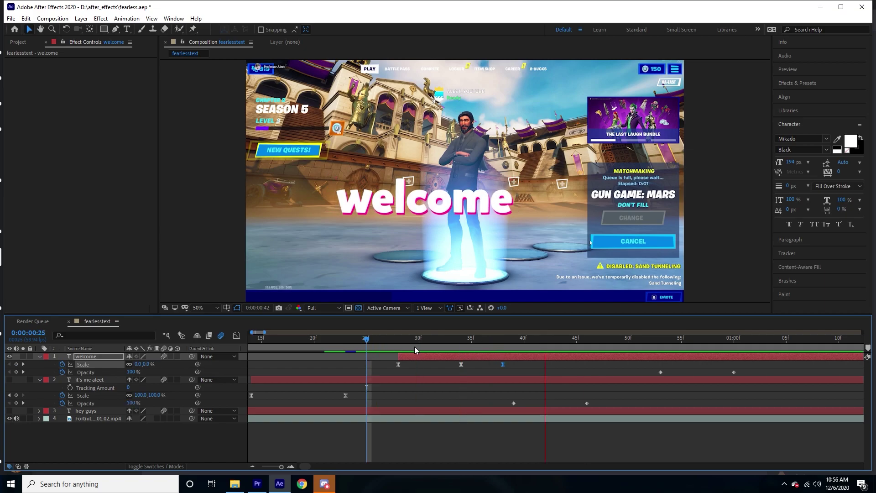
key("space")
left_click(399, 344)
key("space")
key("space")
In the Graph Editor, raise the "welcome" title's middle Scale keyframe to about 115% and lengthen its outgoing handle
left_click_drag(450, 341, 534, 361)
left_click(237, 336)
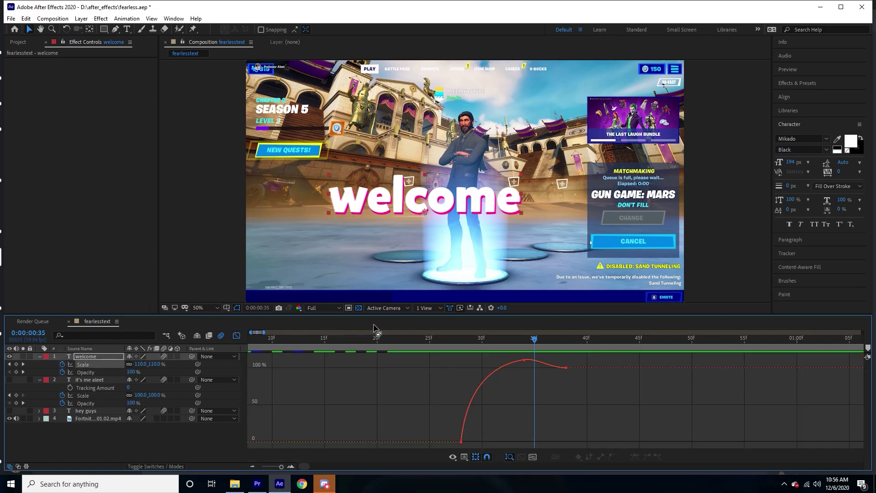
mouse_move(525, 364)
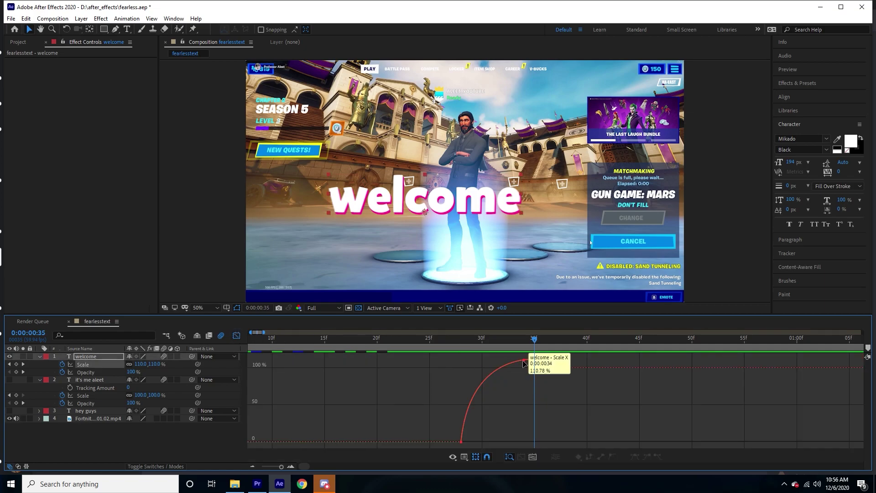
left_click_drag(524, 360, 525, 357)
left_click(553, 417)
left_click(525, 361)
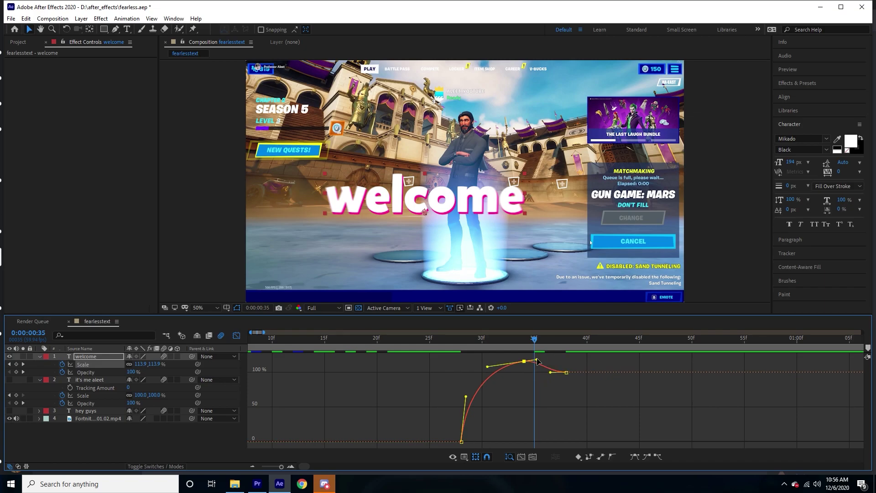
left_click_drag(537, 360, 564, 359)
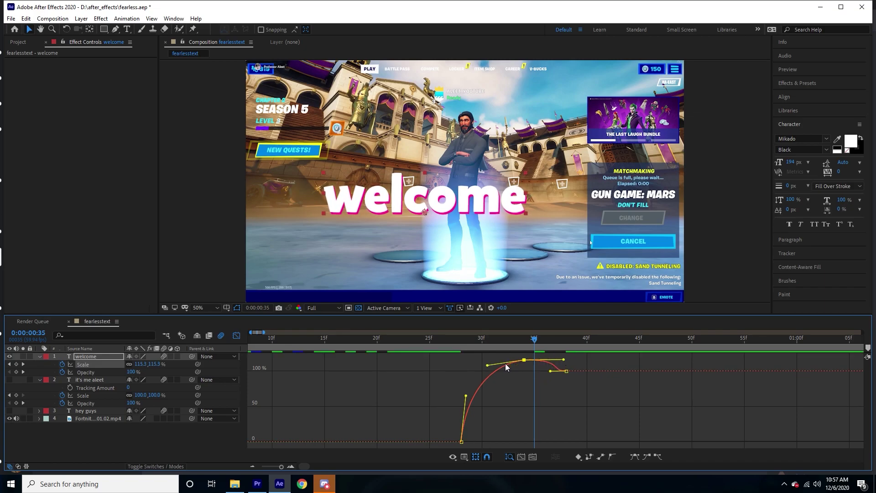
Move the last Scale keyframe to frame 42 and adjust the first and middle keyframes' handles to smooth the overshoot curve
mouse_move(524, 361)
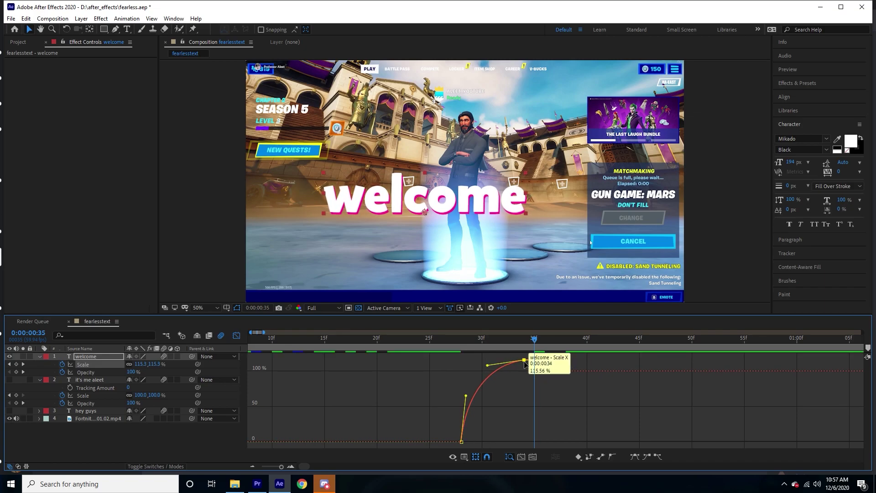
left_click_drag(560, 371, 602, 372)
left_click(525, 361)
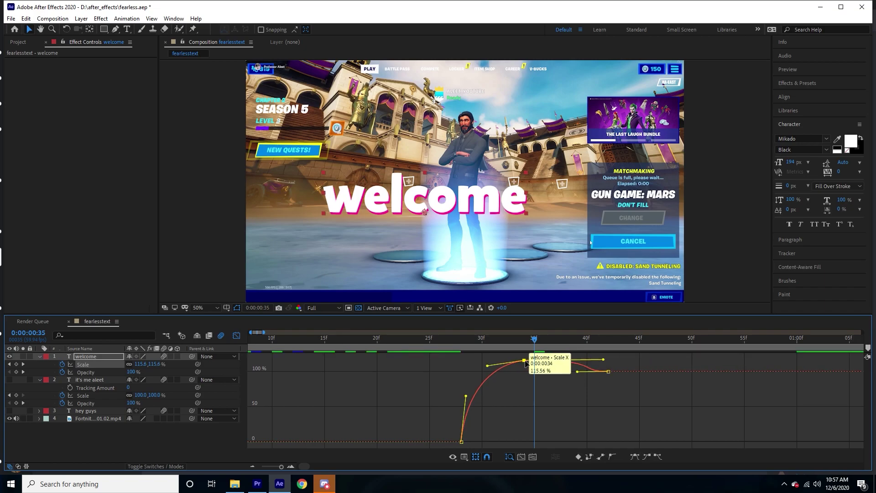
left_click_drag(487, 365, 491, 361)
left_click_drag(465, 395, 467, 386)
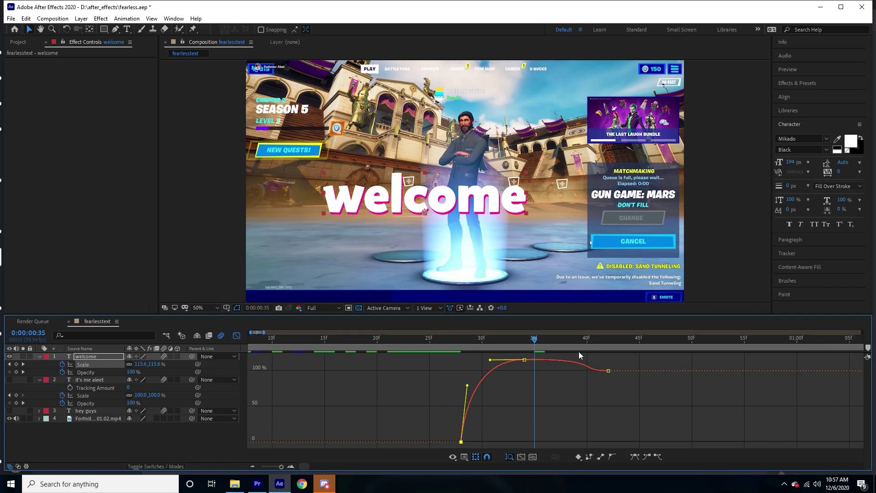
left_click(525, 360)
left_click_drag(603, 360, 561, 360)
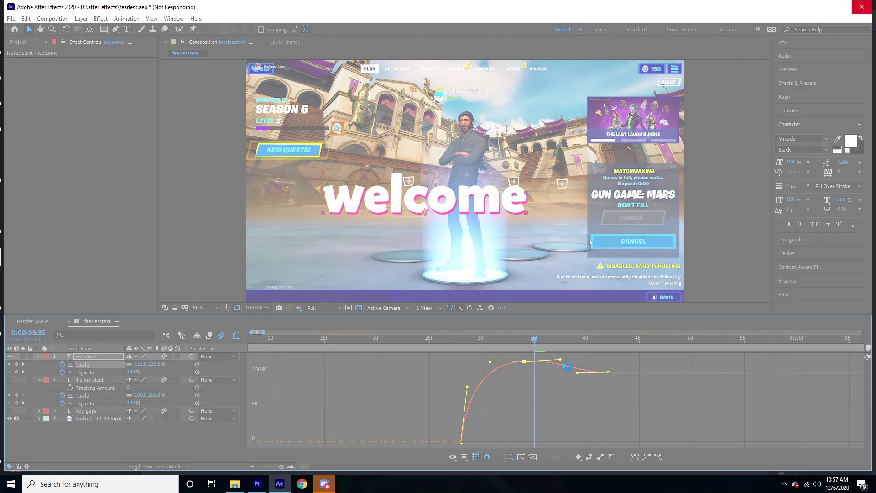
Preview all three titles from the start and scrub to frame 19
left_click(398, 338)
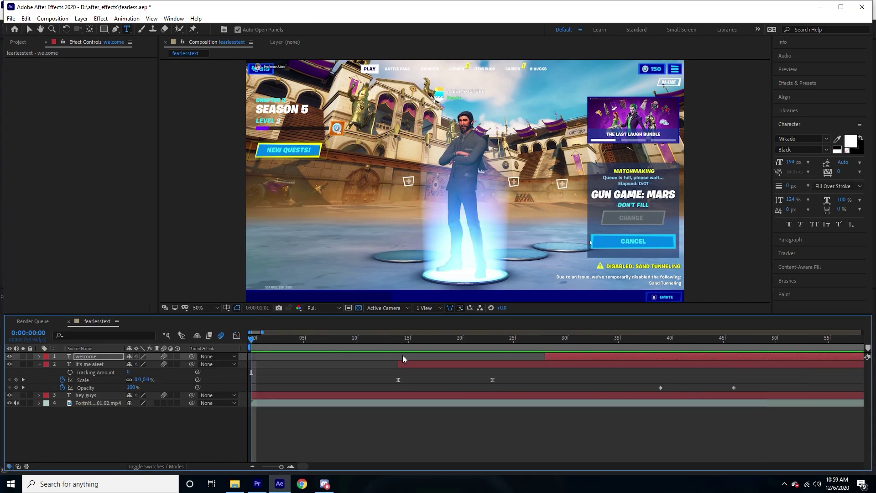
left_click_drag(402, 355, 276, 342)
key("space")
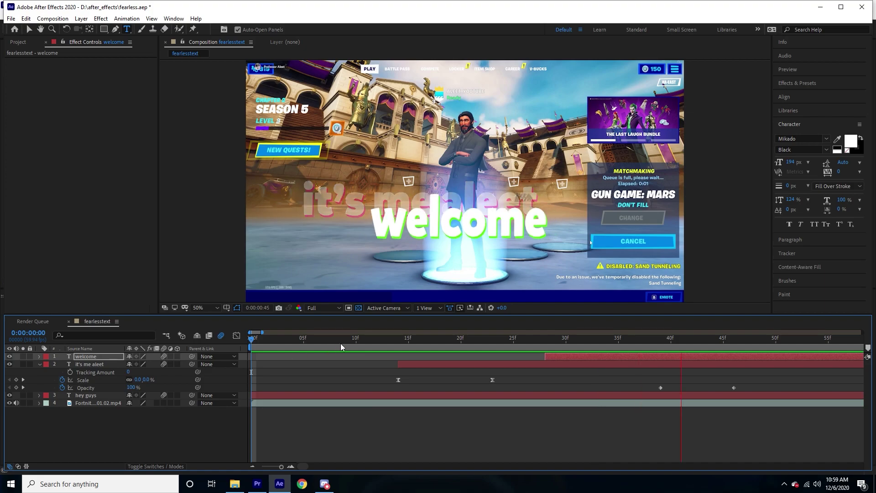
key("space")
left_click_drag(253, 339, 450, 333)
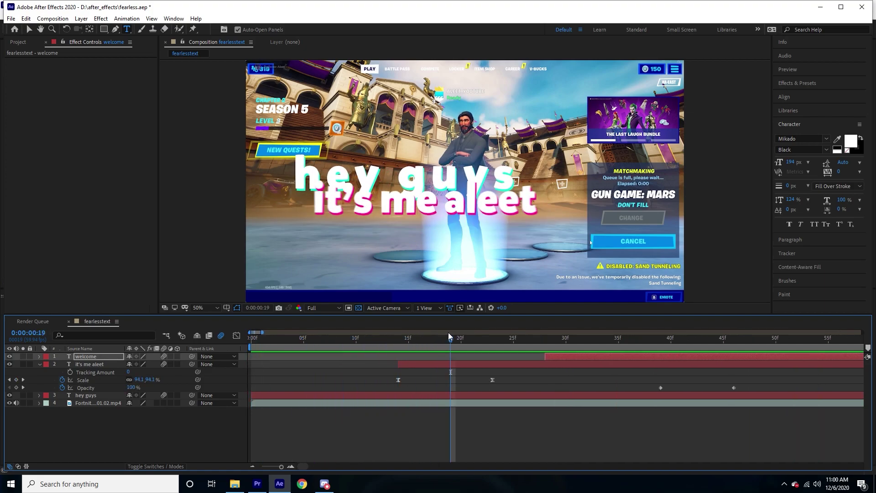